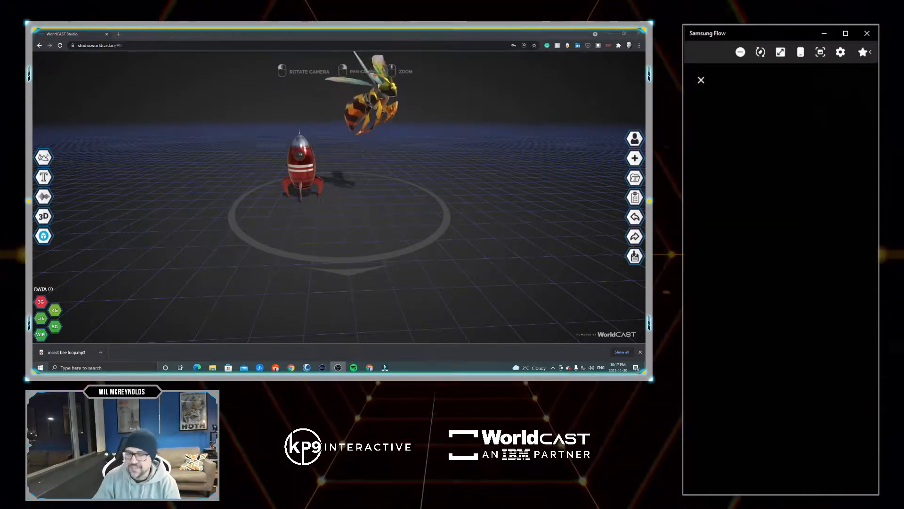
# - Reload the studio and start a new ShowCAST with the Freemium package
pyautogui.click(61, 46)
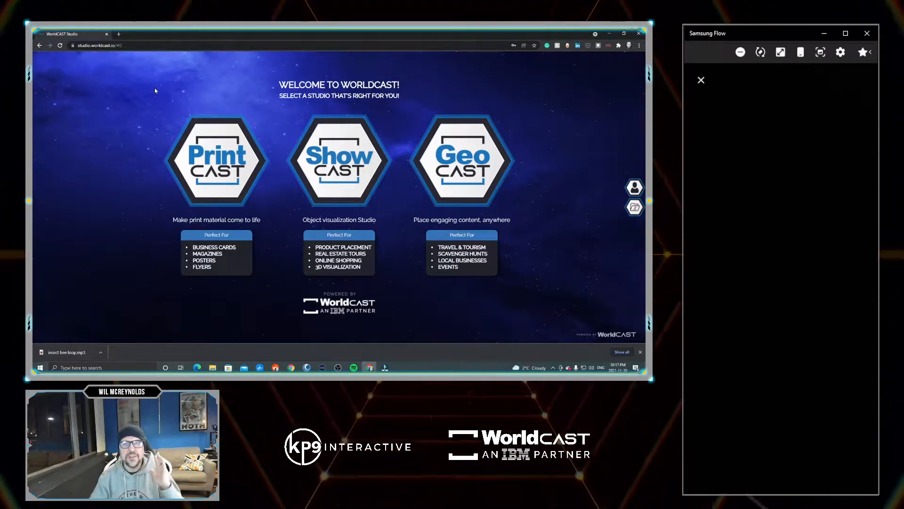
pyautogui.click(339, 151)
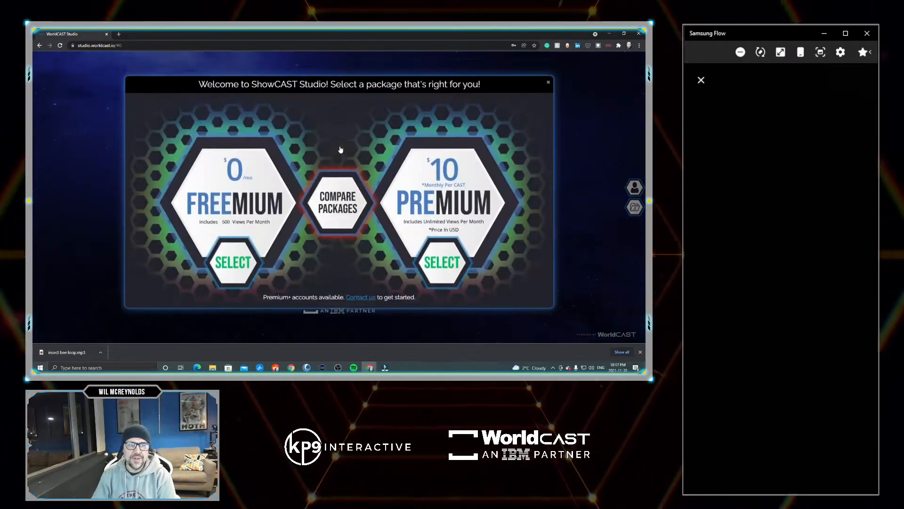
pyautogui.click(229, 255)
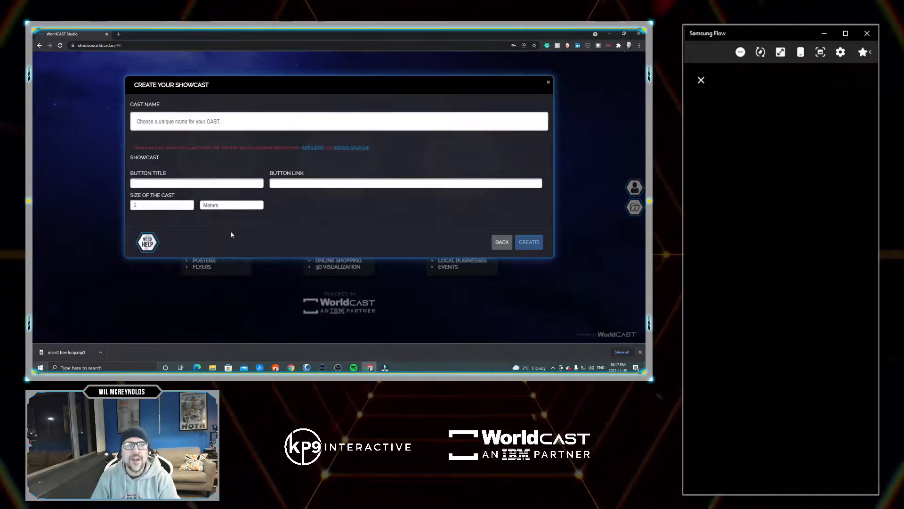
# - Name the new cast Bee Rocket 2
pyautogui.click(174, 126)
pyautogui.write('VB')
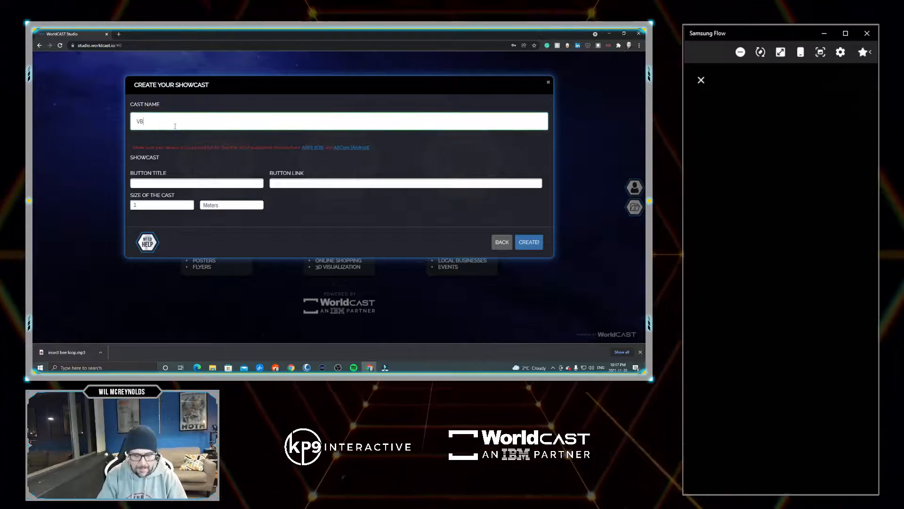
pyautogui.press('BackSpace')
pyautogui.press('BackSpace')
pyautogui.write('Bee Rocket 2')
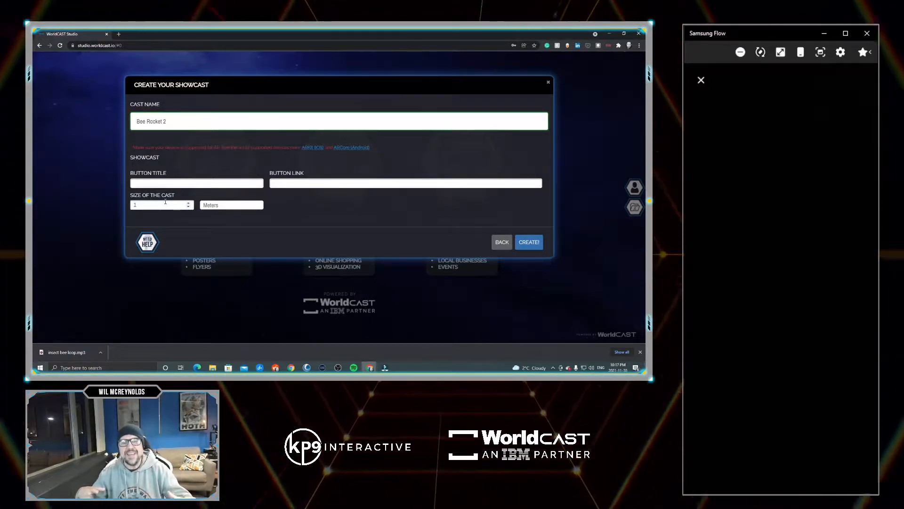
# - Set the cast size to 6 inches and create the cast
pyautogui.click(223, 206)
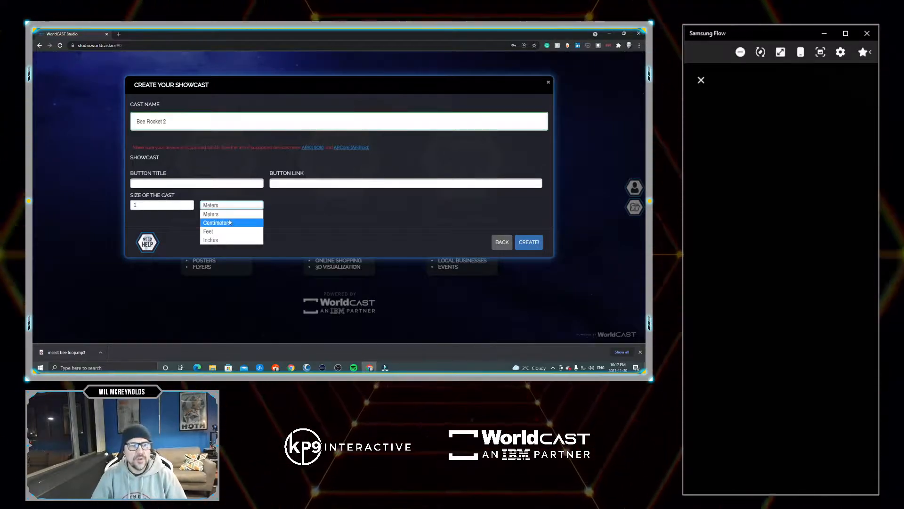
pyautogui.click(216, 240)
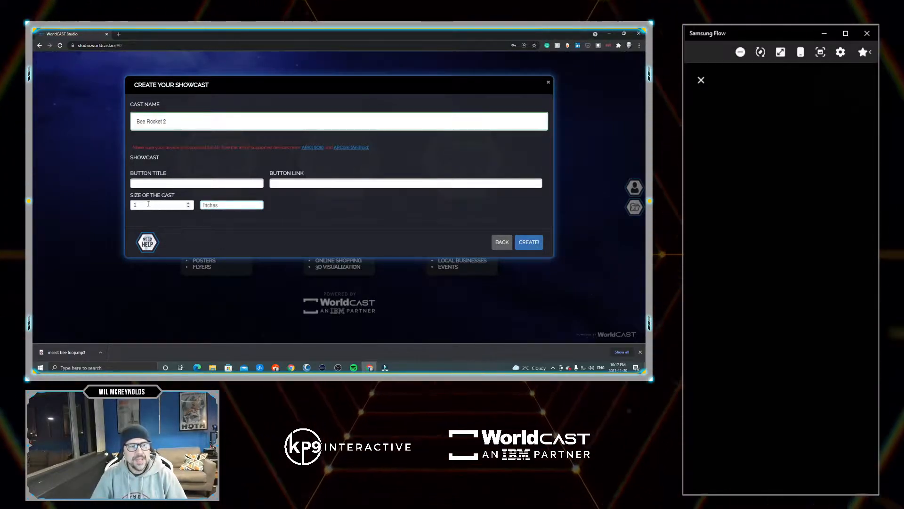
pyautogui.moveTo(141, 205); pyautogui.dragTo(128, 206)
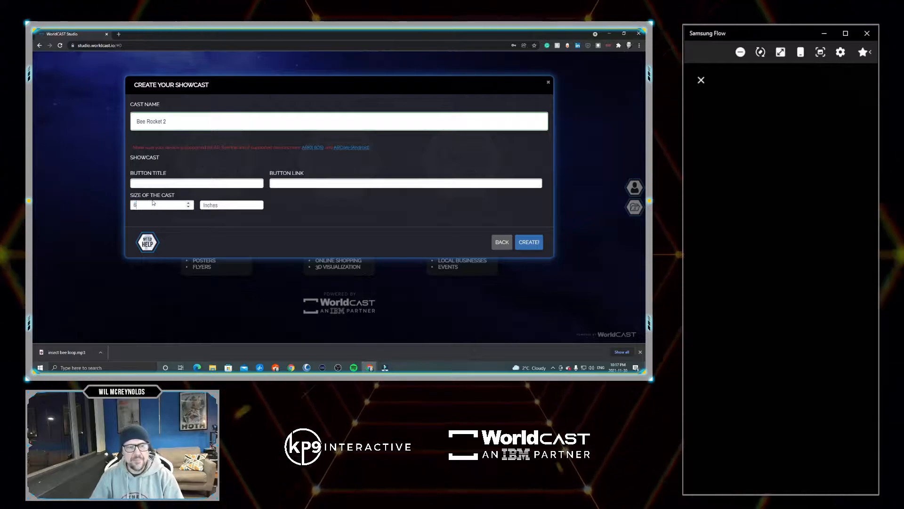
pyautogui.write('6')
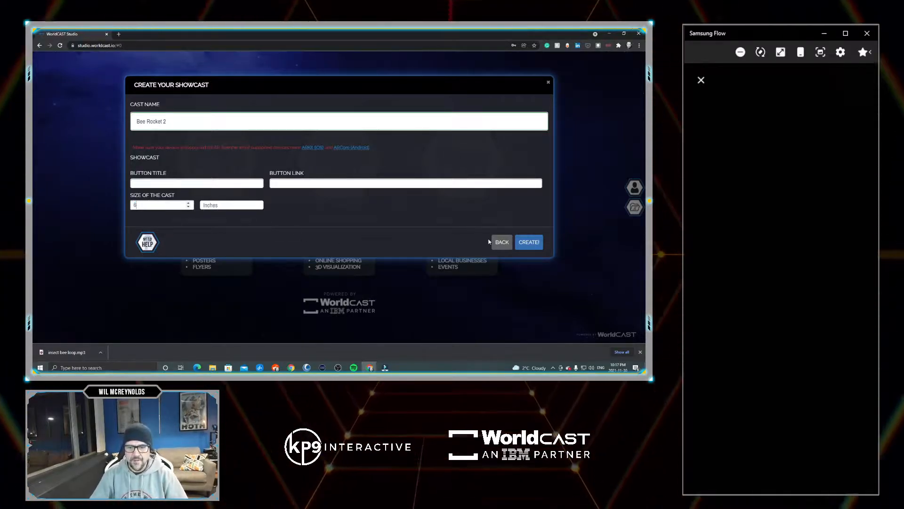
pyautogui.click(531, 242)
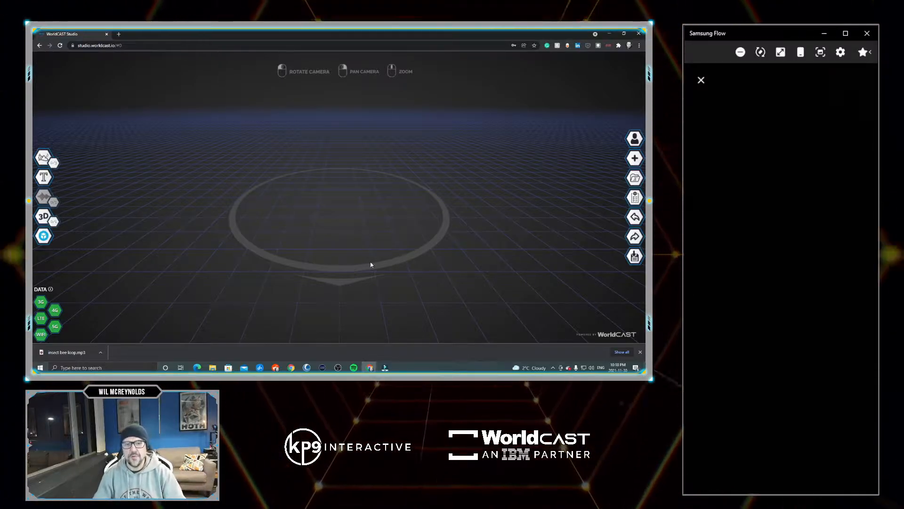
# - Import the Animated Low Poly Art Honeybee from the purchased Sketchfab models
pyautogui.moveTo(490, 224); pyautogui.dragTo(503, 244)
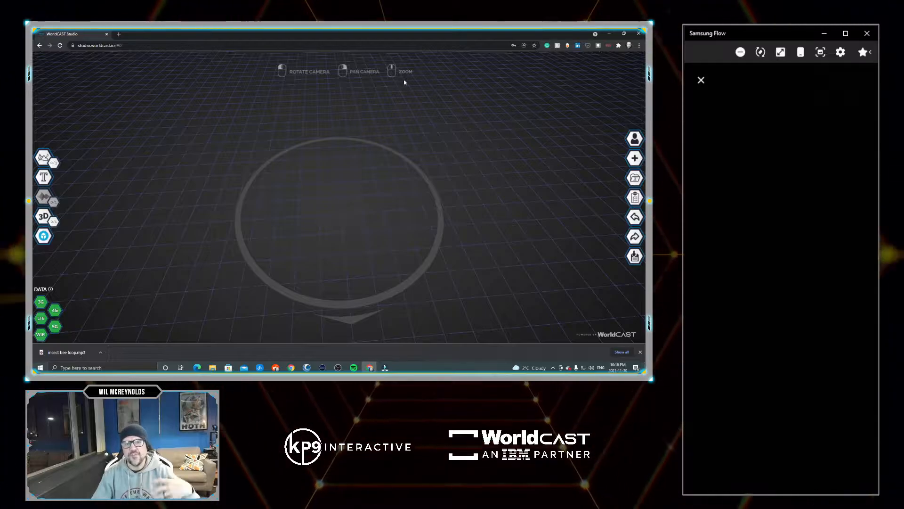
pyautogui.moveTo(352, 152); pyautogui.dragTo(375, 167)
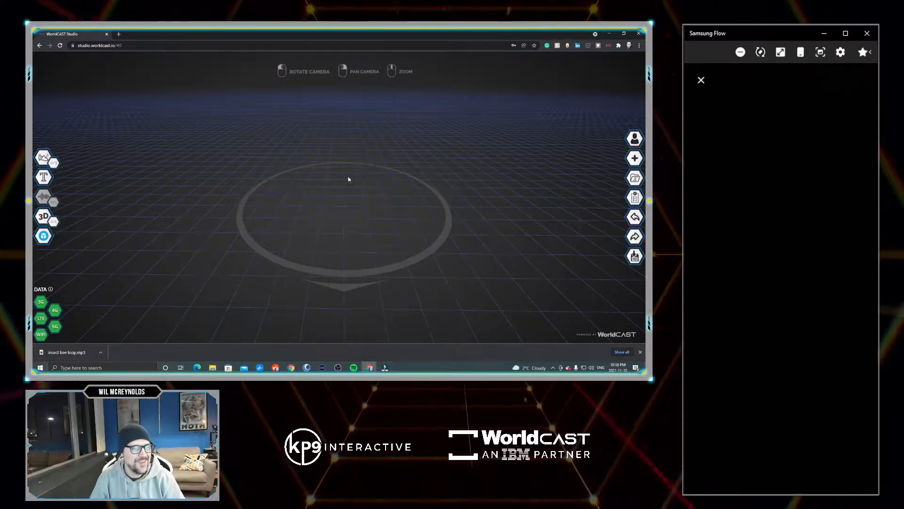
pyautogui.click(45, 236)
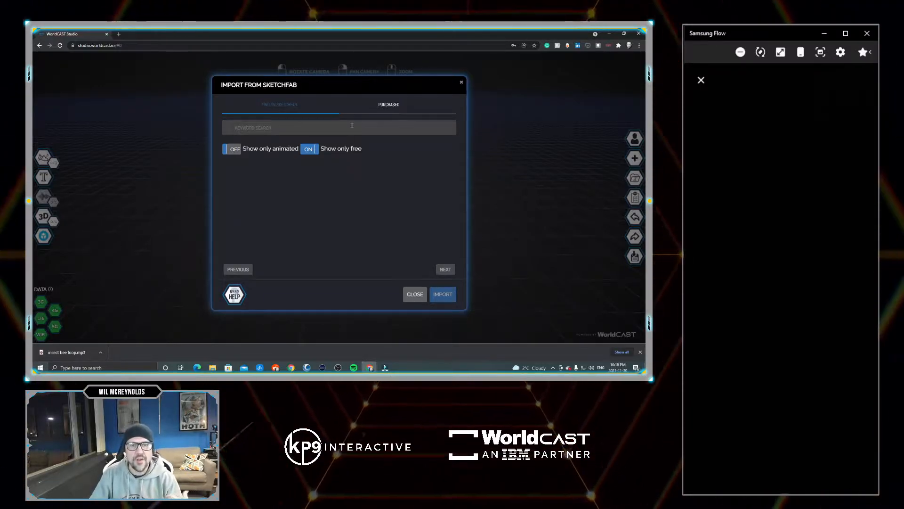
pyautogui.click(389, 104)
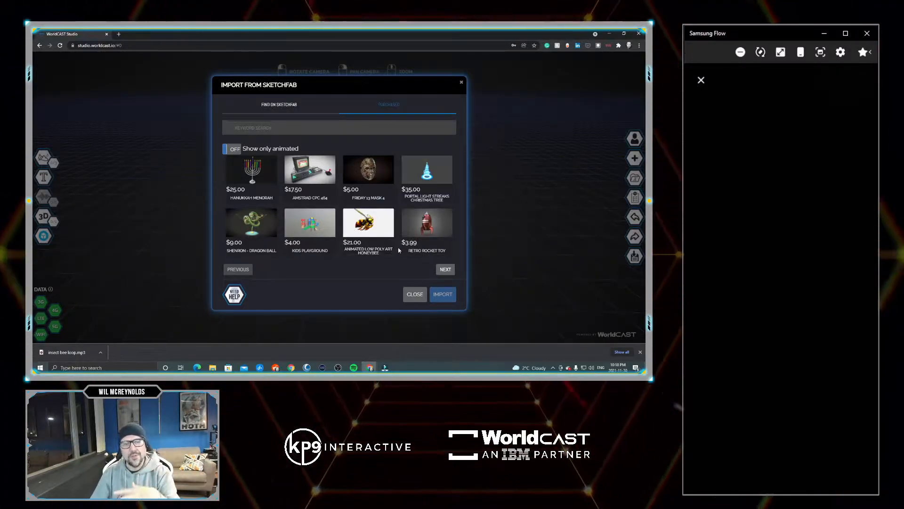
pyautogui.click(371, 228)
pyautogui.click(444, 295)
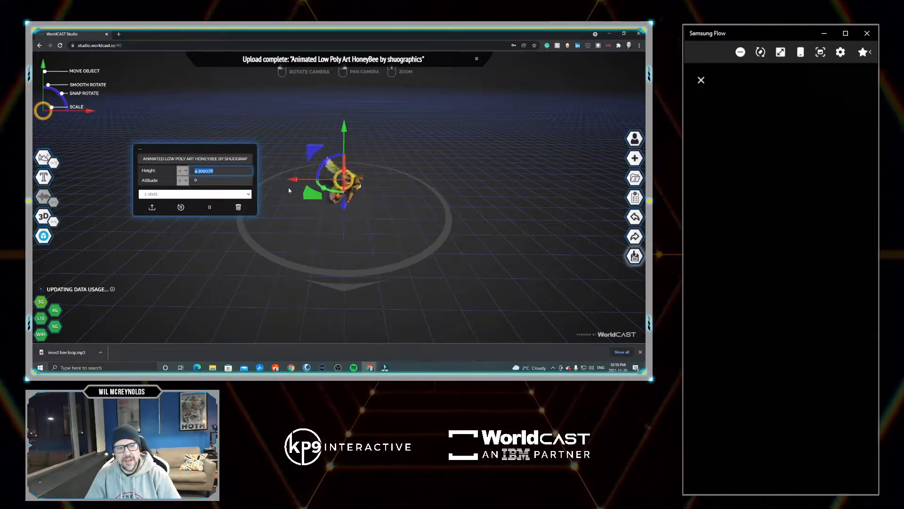
# - Set the honeybee's height and altitude to 4 and shift it to the right rear of the circle
pyautogui.click(222, 194)
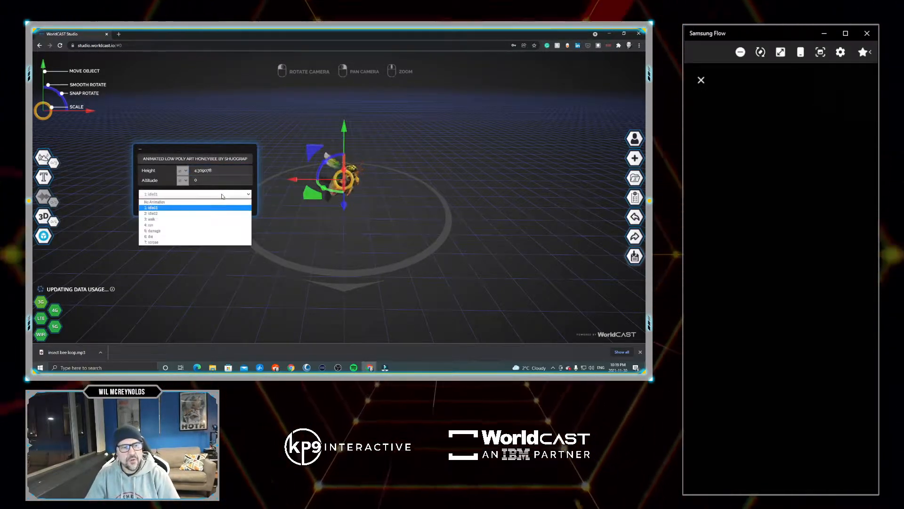
pyautogui.click(217, 151)
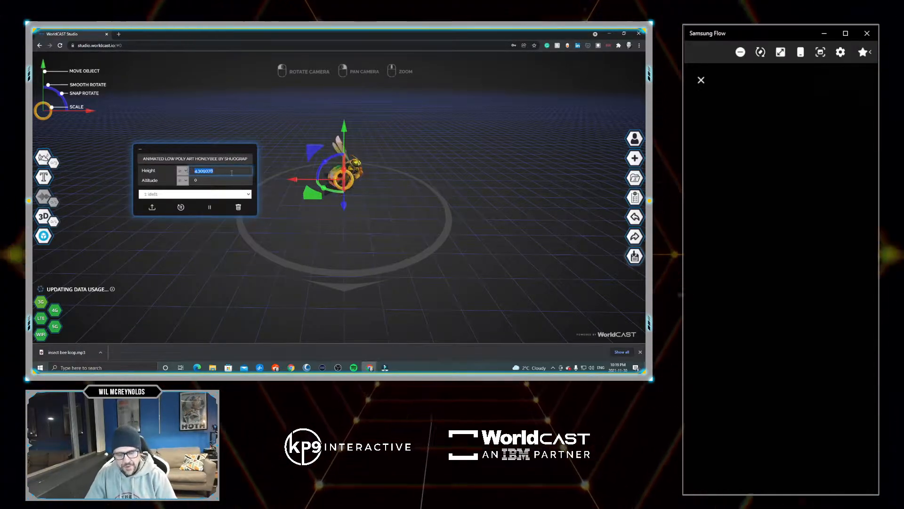
pyautogui.write('4')
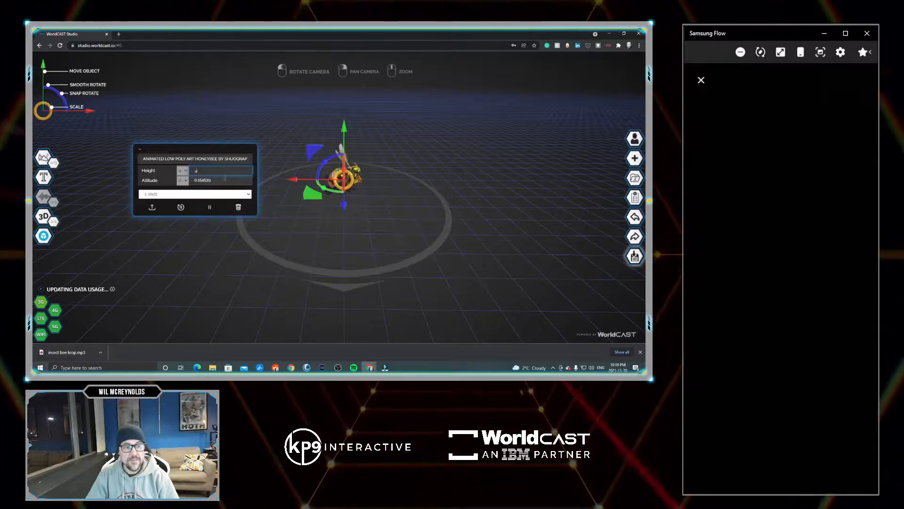
pyautogui.click(199, 181)
pyautogui.write('4')
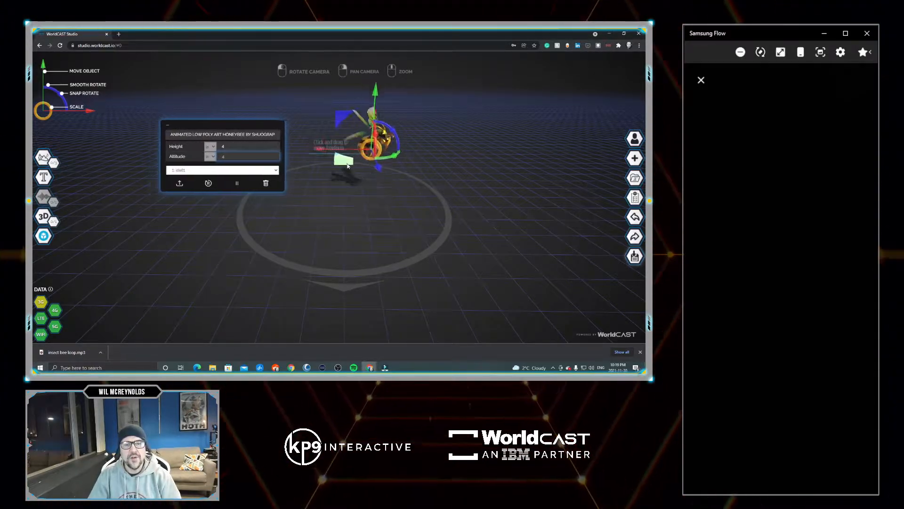
pyautogui.moveTo(348, 165)
pyautogui.mouseDown()
pyautogui.moveTo(360, 169)
pyautogui.moveTo(338, 165)
pyautogui.mouseUp()
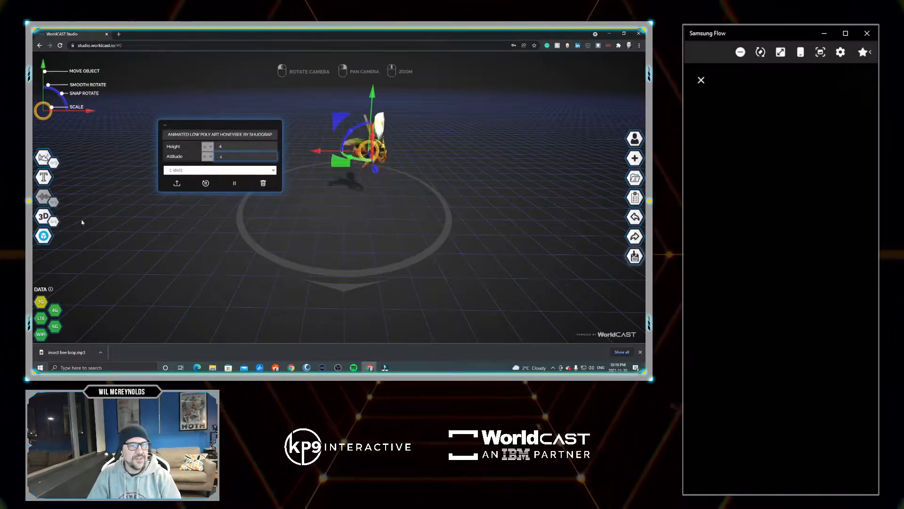
# - Import the purchased Retro Rocket Toy from Sketchfab and move it to the left of the honeybee
pyautogui.click(43, 216)
pyautogui.click(108, 234)
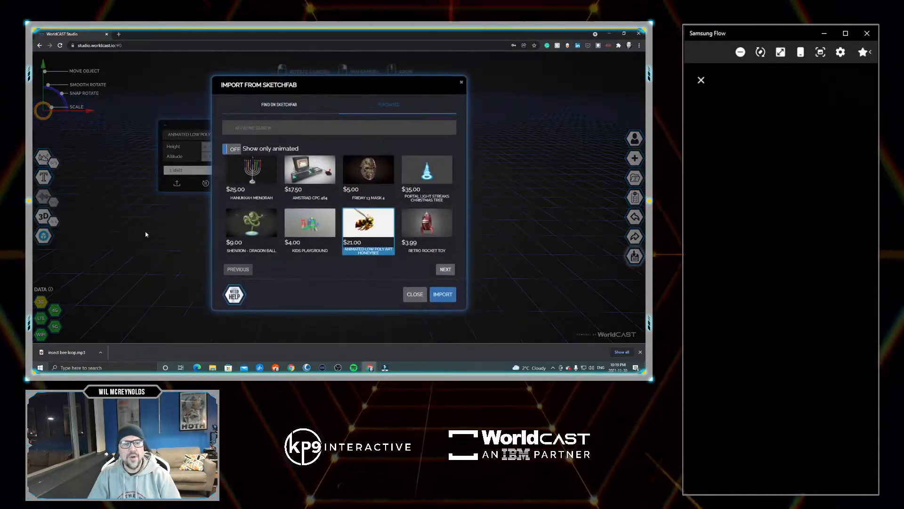
pyautogui.click(430, 226)
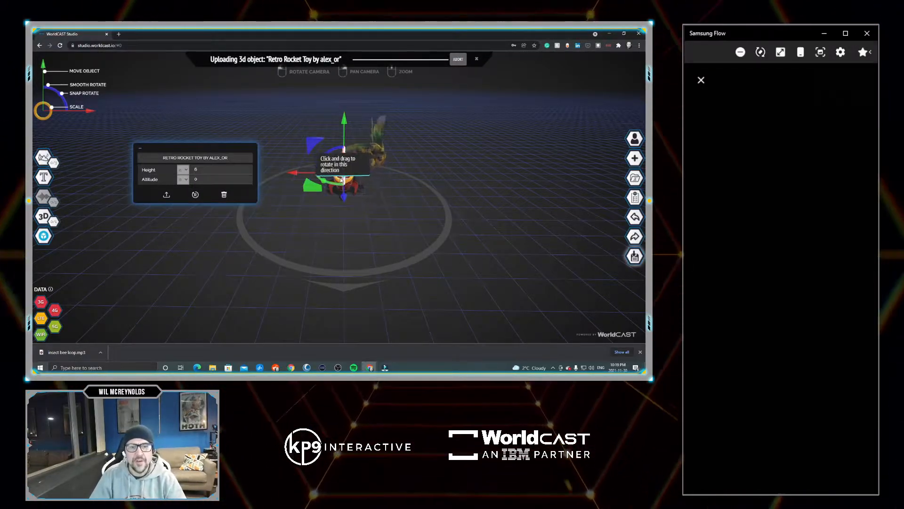
pyautogui.moveTo(296, 174); pyautogui.dragTo(282, 174)
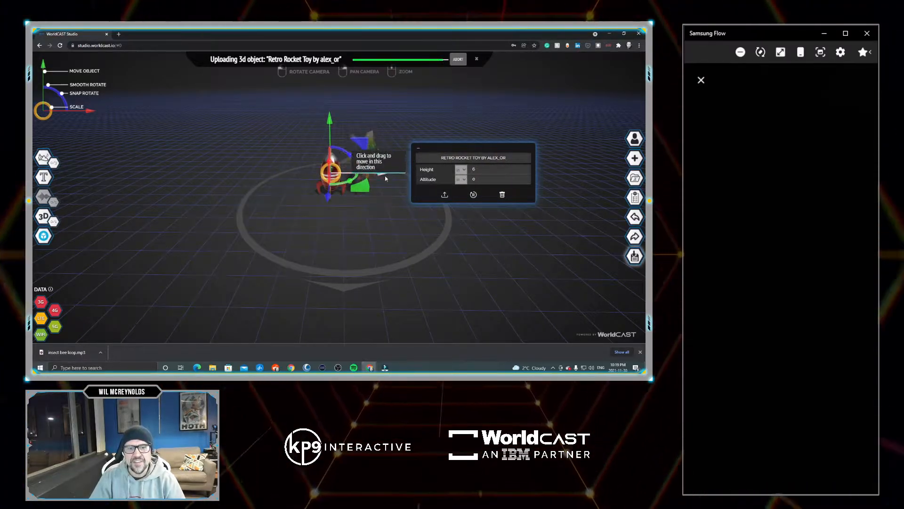
pyautogui.moveTo(385, 174); pyautogui.dragTo(373, 174)
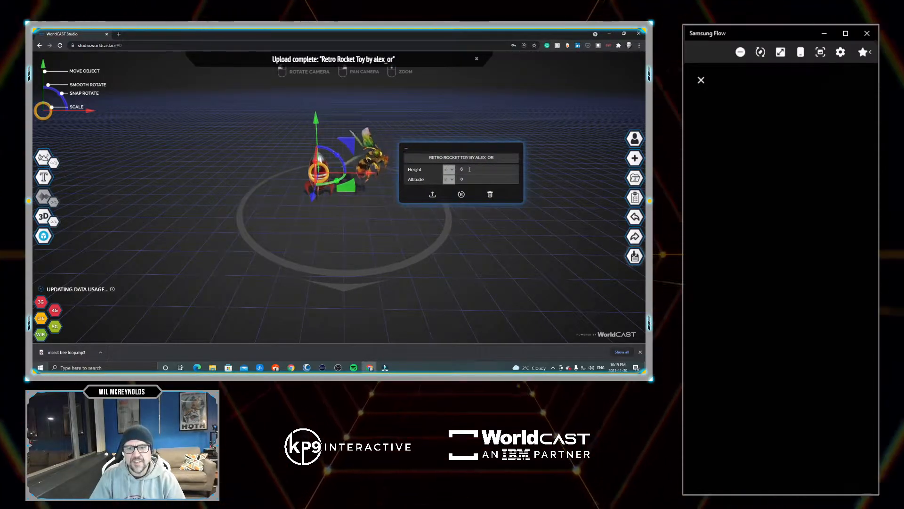
# - Set the rocket's height to 10 and its altitude to 0
pyautogui.click(454, 170)
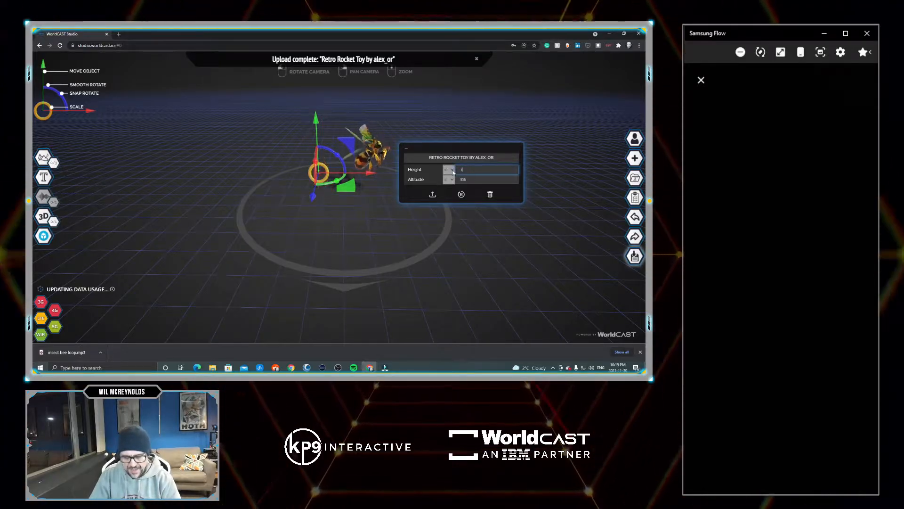
pyautogui.write('10')
pyautogui.moveTo(480, 179); pyautogui.dragTo(452, 165)
pyautogui.write('0')
pyautogui.write('4')
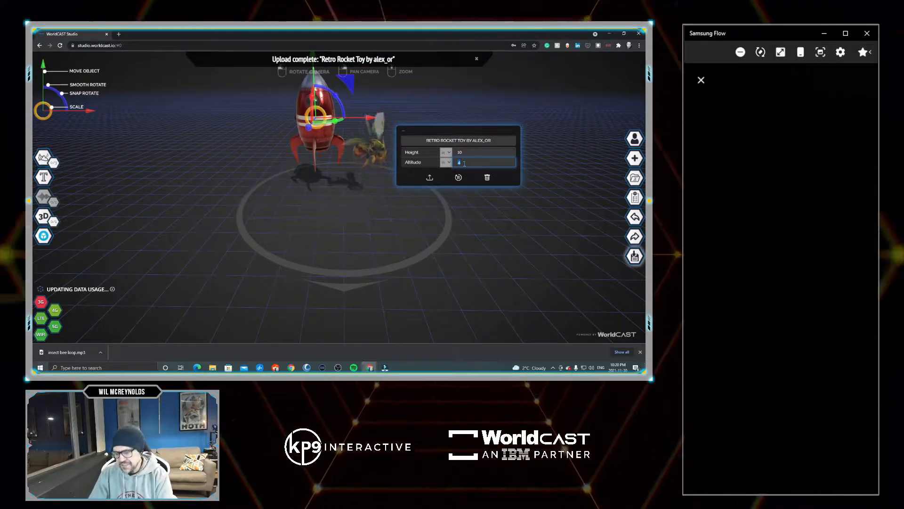
pyautogui.write('0')
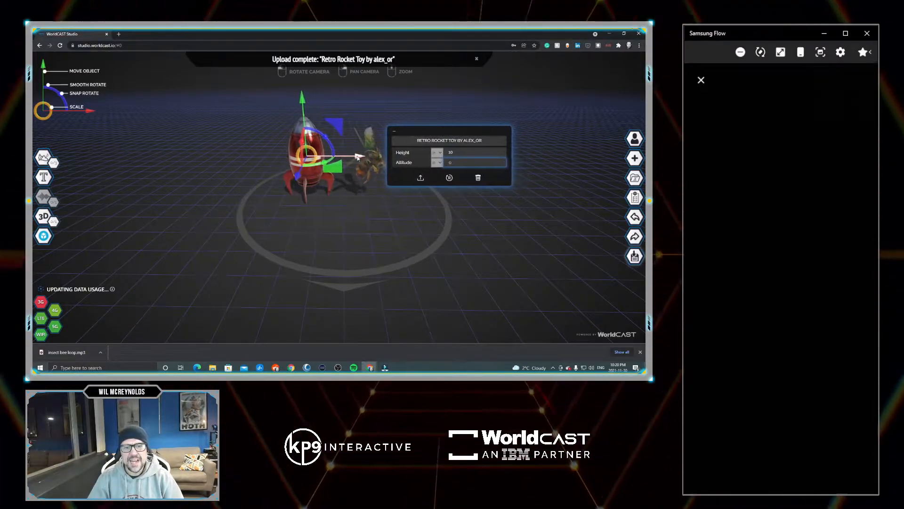
# - Swap the two models so the honeybee is left of the rocket, and rotate the rocket toward the honeybee
pyautogui.click(372, 153)
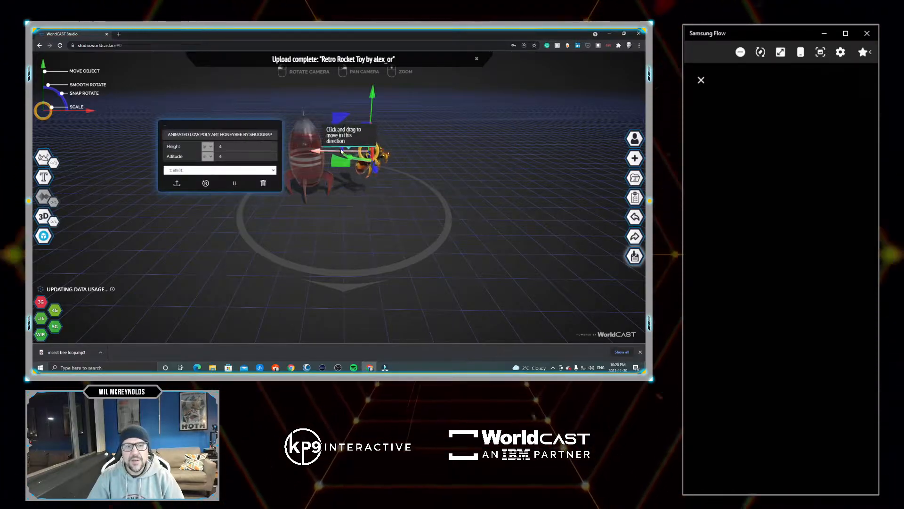
pyautogui.moveTo(372, 153); pyautogui.dragTo(236, 159)
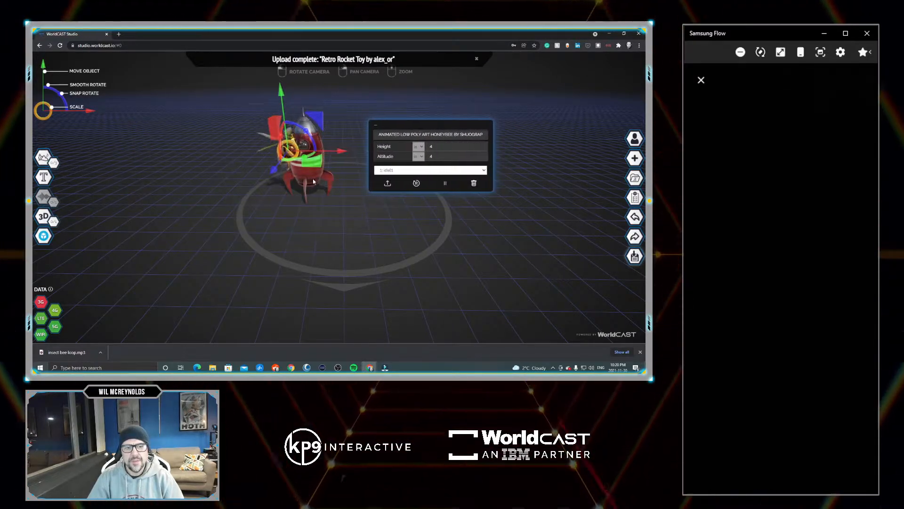
pyautogui.moveTo(304, 160); pyautogui.dragTo(430, 155)
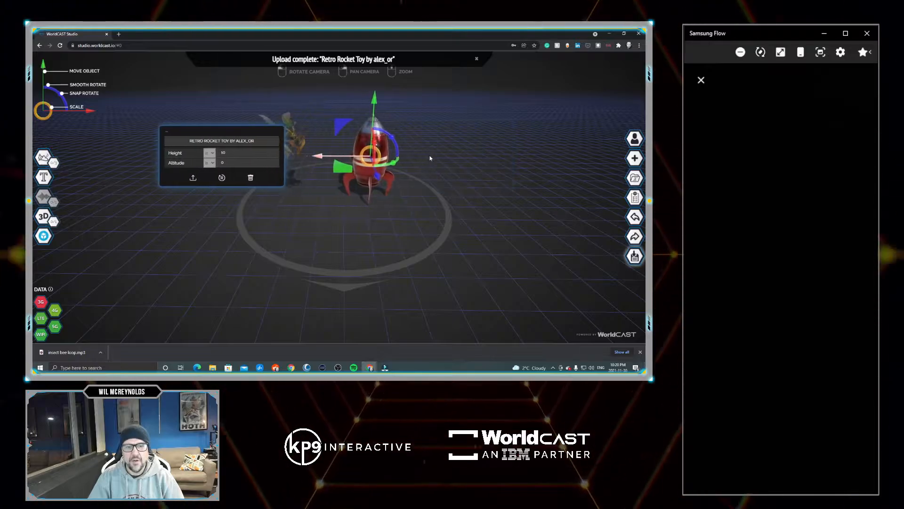
pyautogui.click(292, 168)
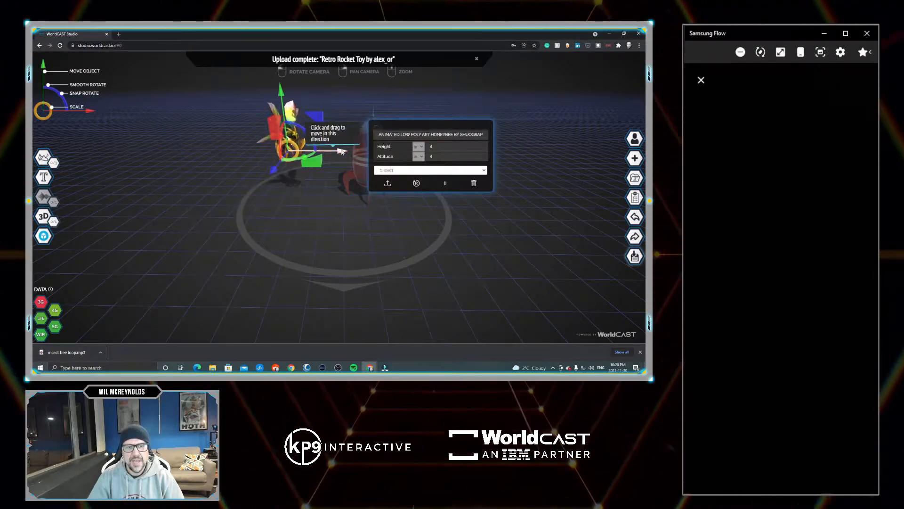
pyautogui.moveTo(292, 169); pyautogui.dragTo(311, 167)
pyautogui.click(487, 226)
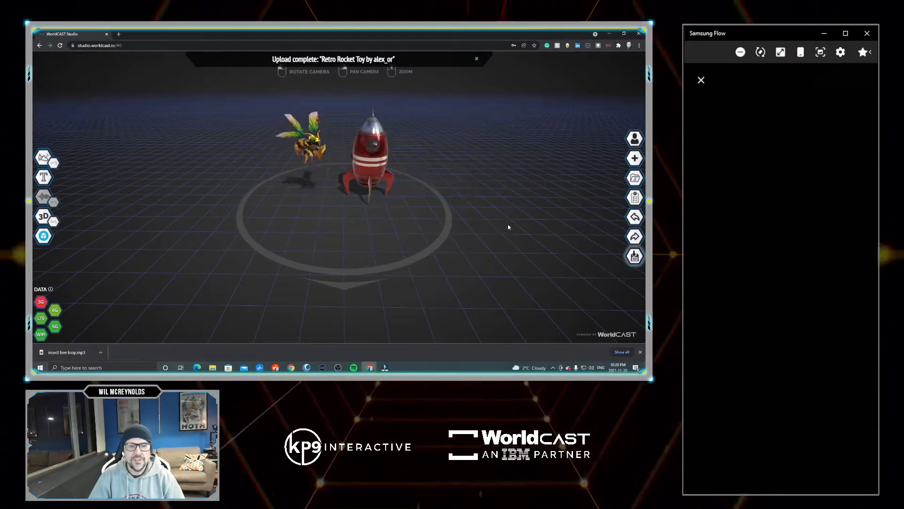
pyautogui.click(387, 182)
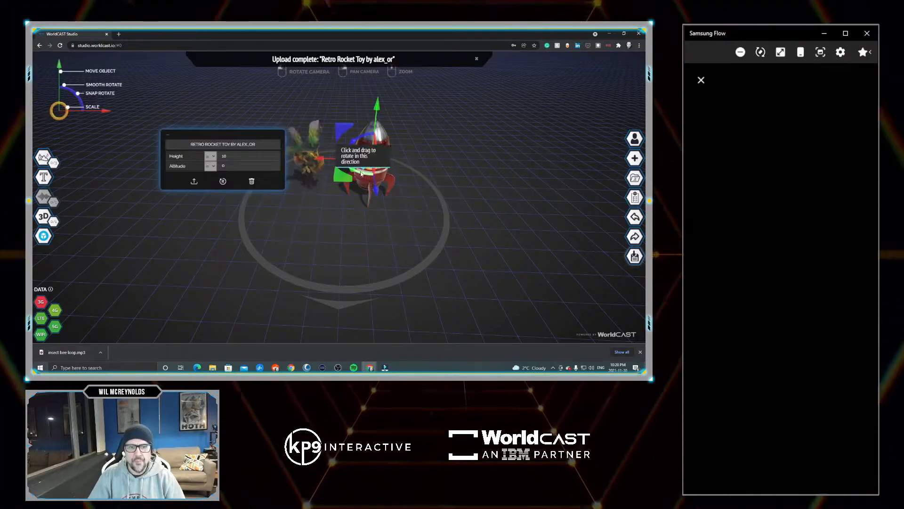
pyautogui.click(540, 224)
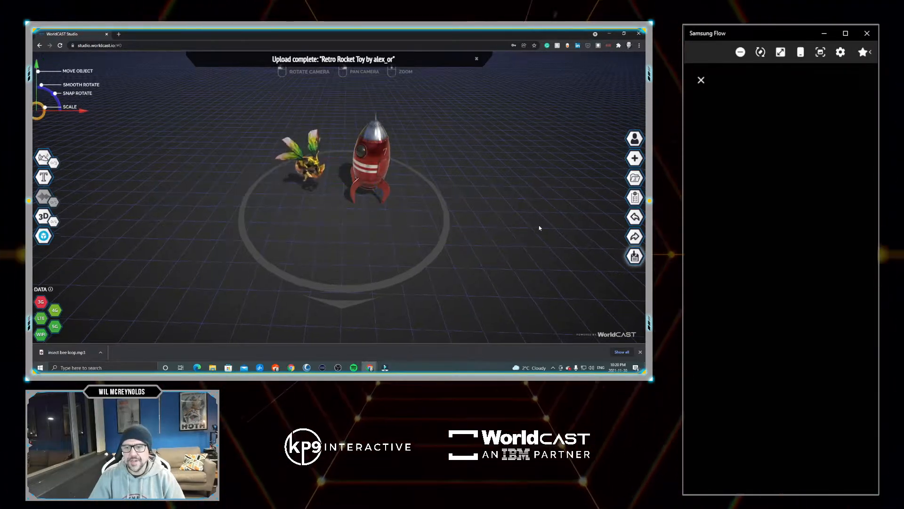
# - Save and publish the cast to generate its viewing link and QR code
pyautogui.click(635, 256)
pyautogui.click(429, 141)
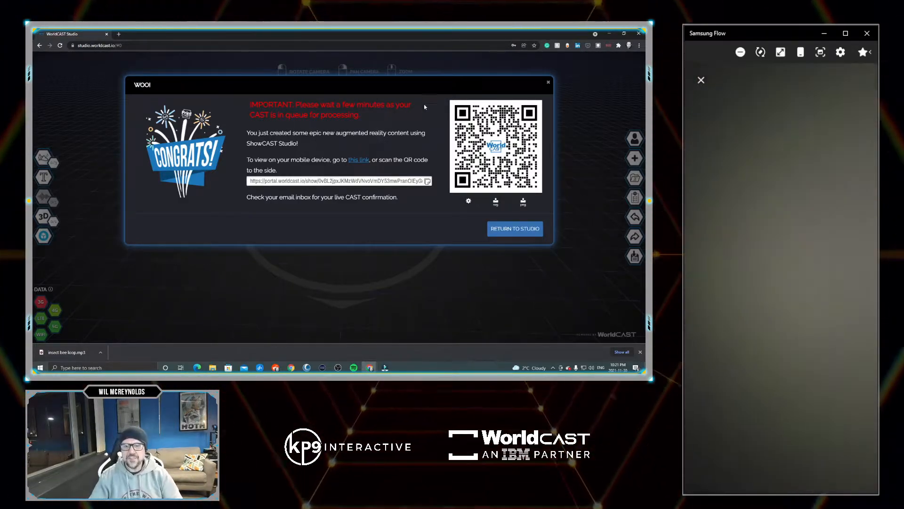
# - Return to the studio and change the cast's size unit to Feet in the cast properties
pyautogui.click(515, 229)
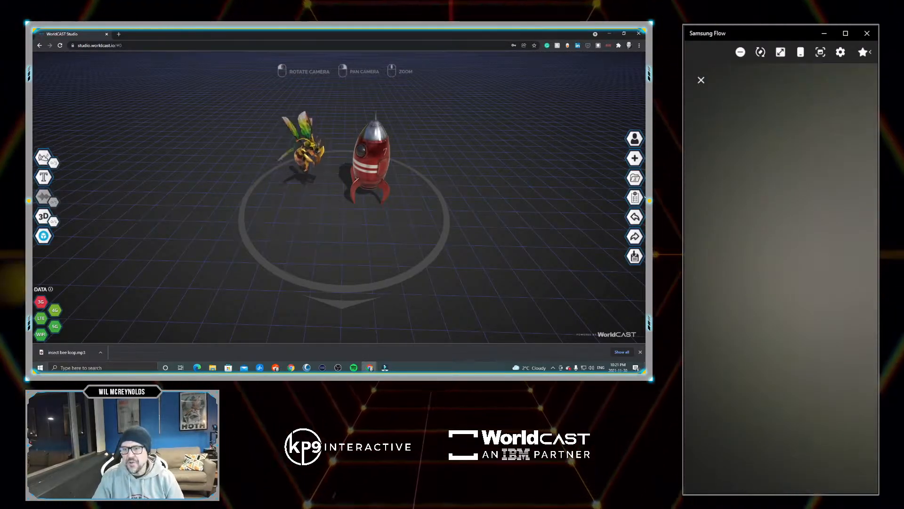
pyautogui.click(635, 197)
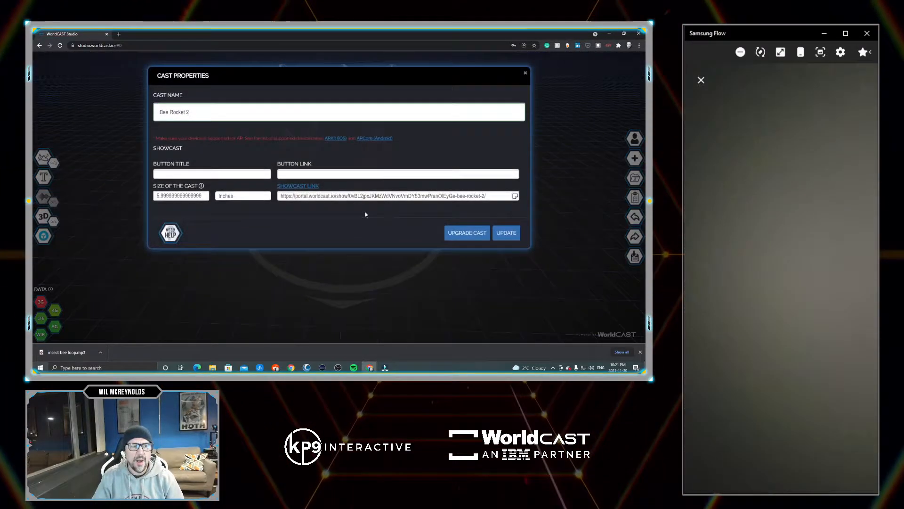
pyautogui.click(237, 197)
pyautogui.click(231, 221)
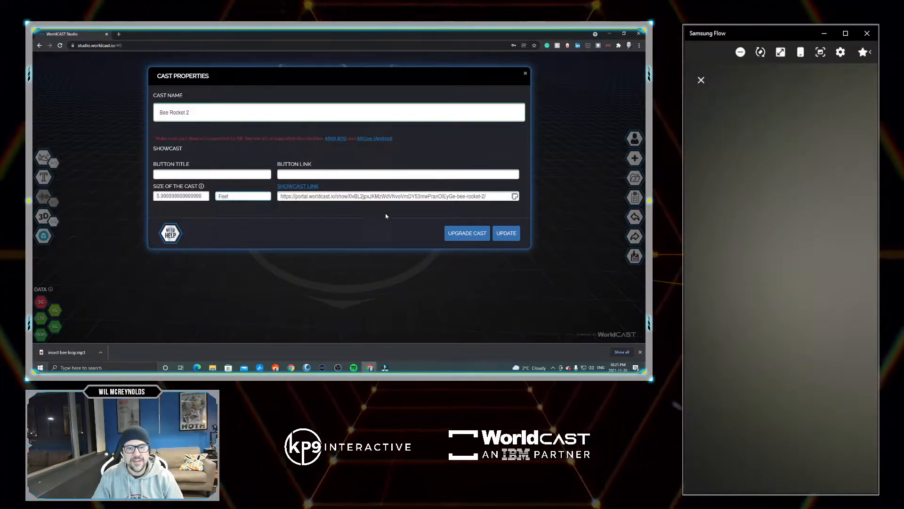
pyautogui.click(511, 233)
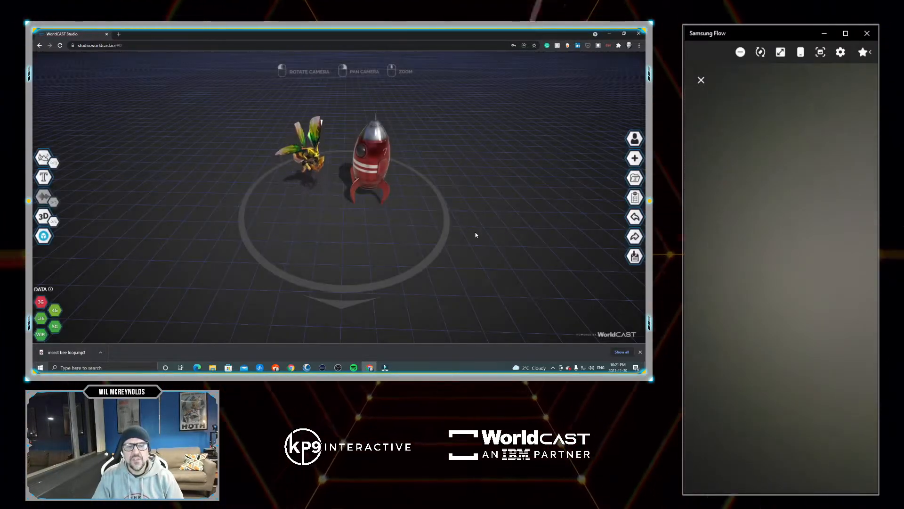
# - Set the Retro Rocket Toy's height to 4 and its altitude to 0
pyautogui.click(368, 158)
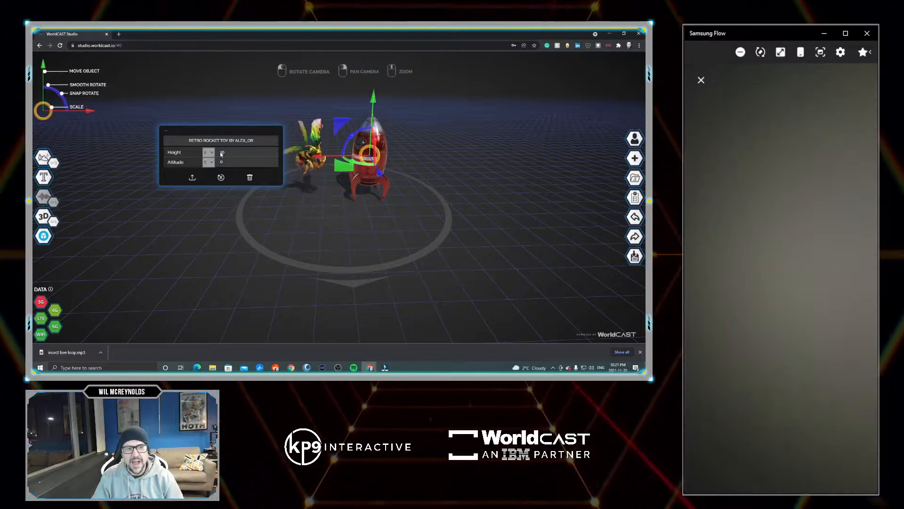
pyautogui.doubleClick(233, 153)
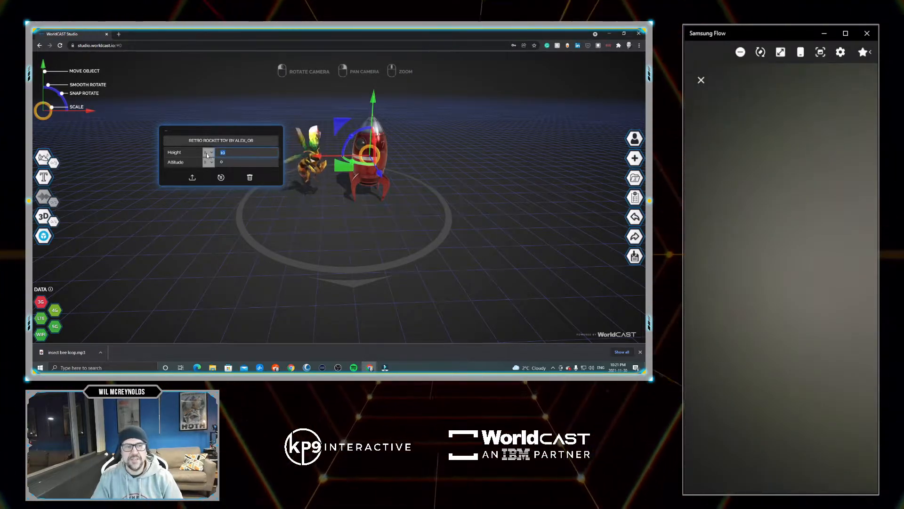
pyautogui.write('4')
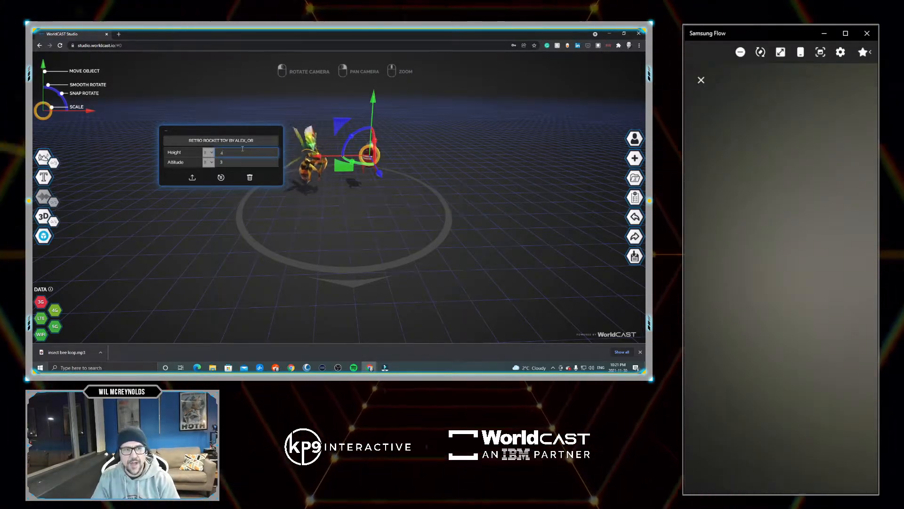
pyautogui.doubleClick(233, 162)
pyautogui.write('0')
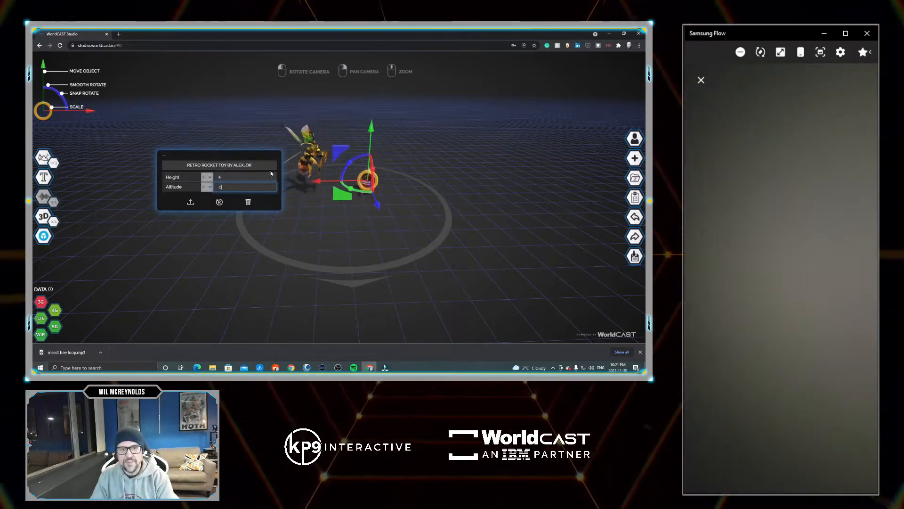
# - Set the honeybee's height to 2 and its altitude to 4
pyautogui.click(306, 157)
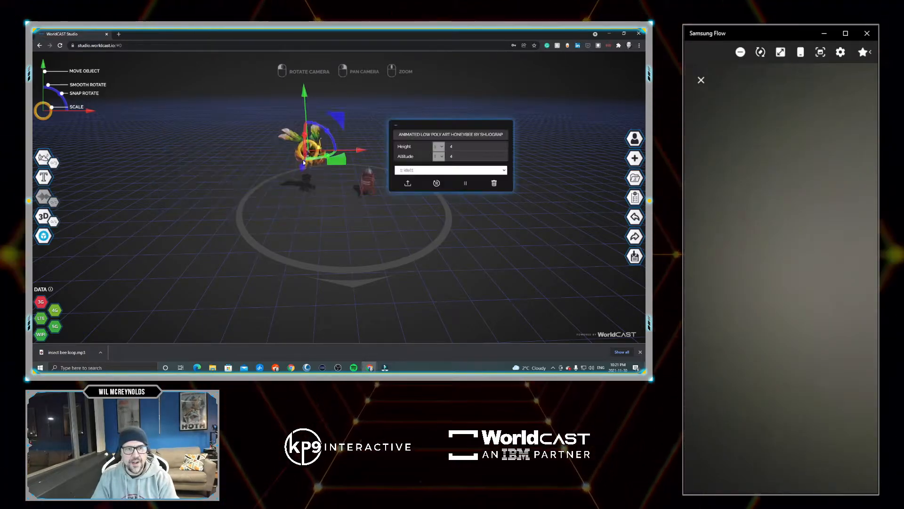
pyautogui.doubleClick(452, 147)
pyautogui.write('2')
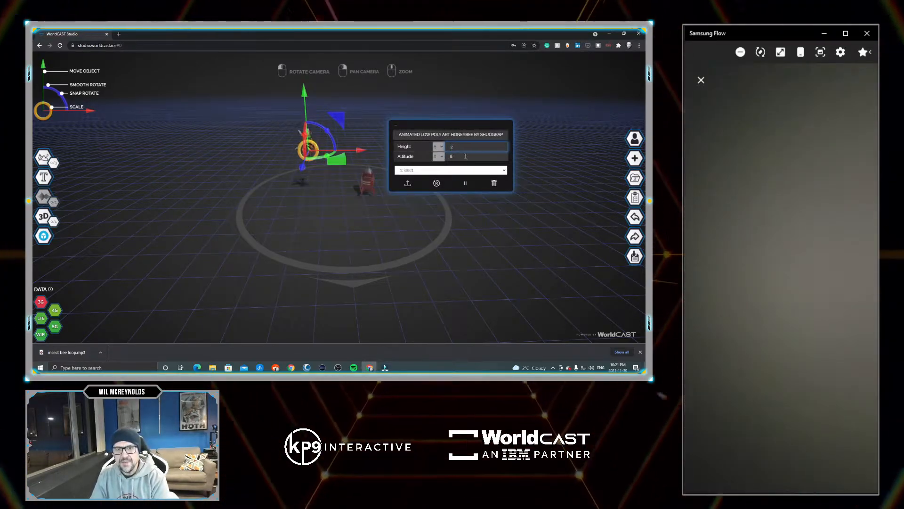
pyautogui.doubleClick(443, 157)
pyautogui.write('4')
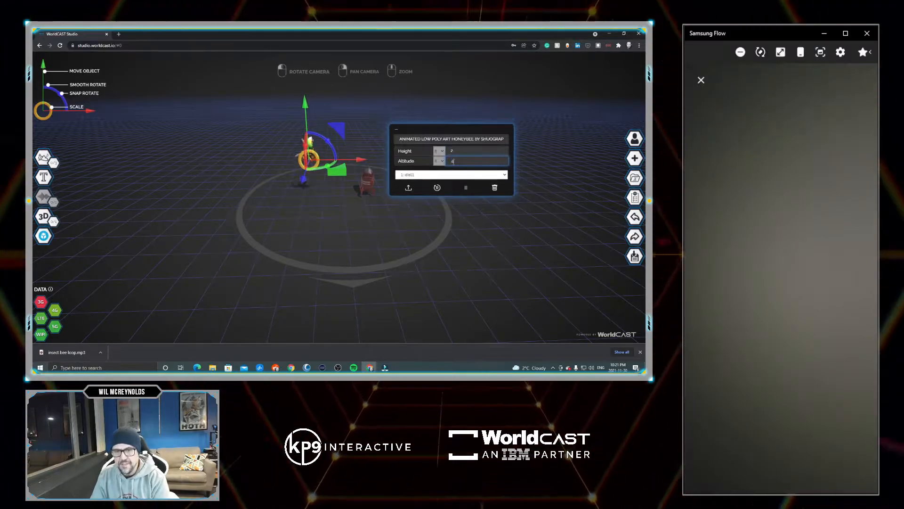
# - Move the honeybee and the rocket closer together along their horizontal axis, and save the cast to republish it
pyautogui.moveTo(363, 160); pyautogui.dragTo(377, 163)
pyautogui.click(370, 183)
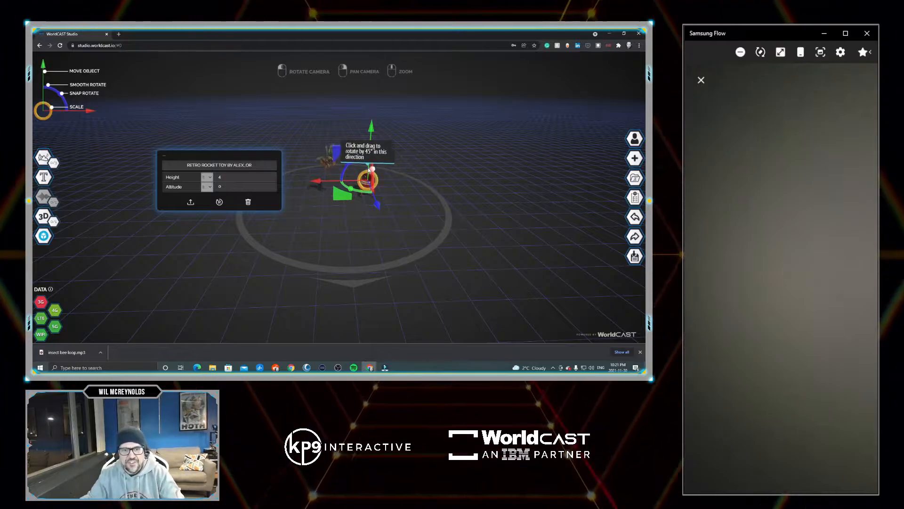
pyautogui.moveTo(320, 177); pyautogui.dragTo(307, 176)
pyautogui.click(326, 153)
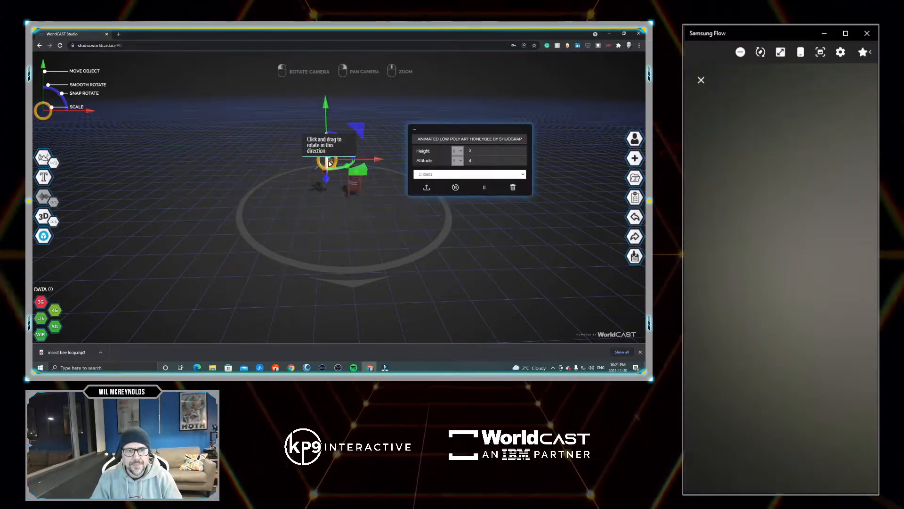
pyautogui.moveTo(367, 160); pyautogui.dragTo(373, 161)
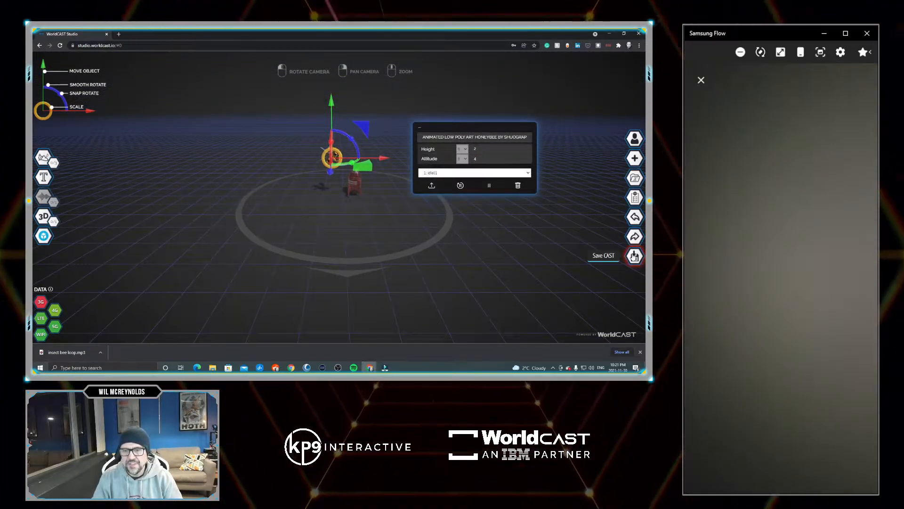
pyautogui.click(631, 255)
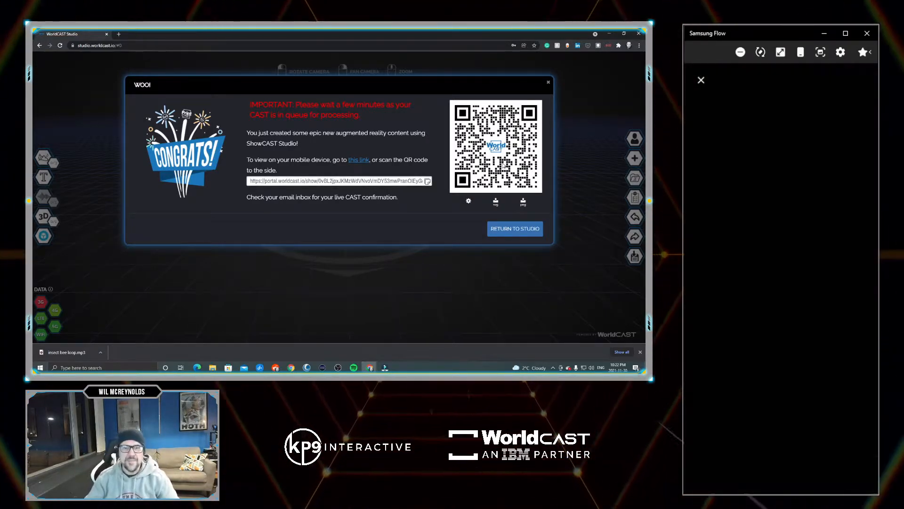
# - Return to the studio, set the cast's size unit to Inches in the cast properties, and check the rocket's dimensions
pyautogui.click(517, 228)
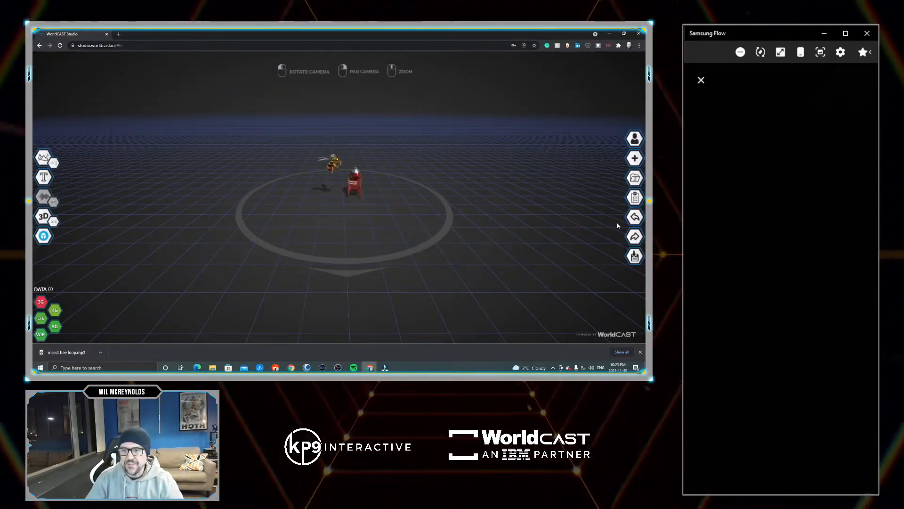
pyautogui.click(635, 196)
pyautogui.click(247, 196)
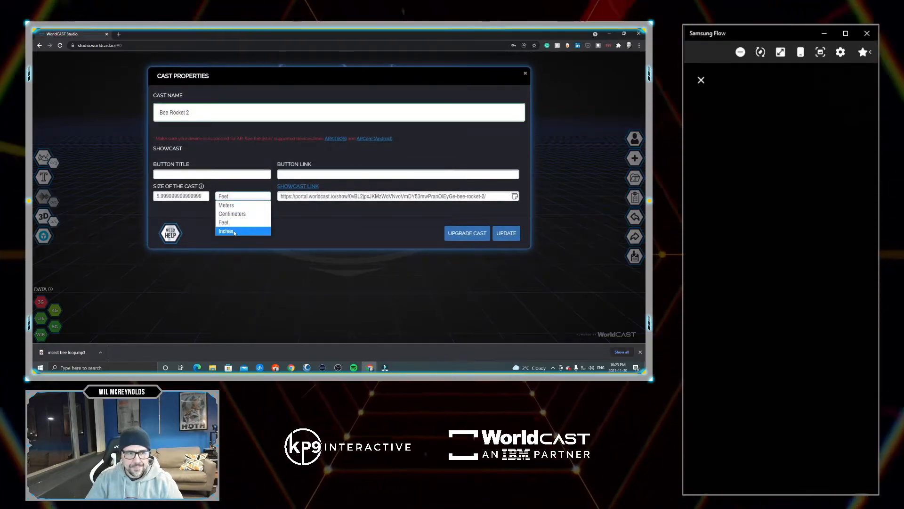
pyautogui.click(243, 231)
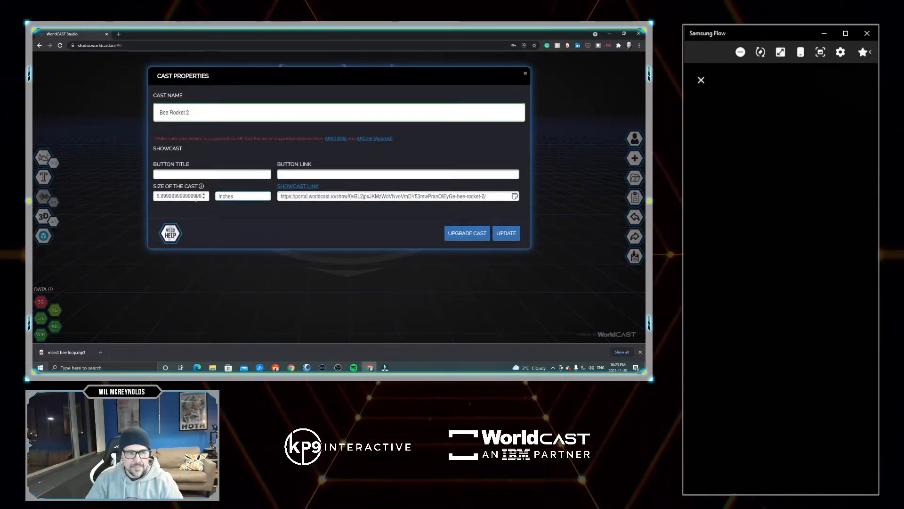
pyautogui.click(506, 233)
pyautogui.click(354, 183)
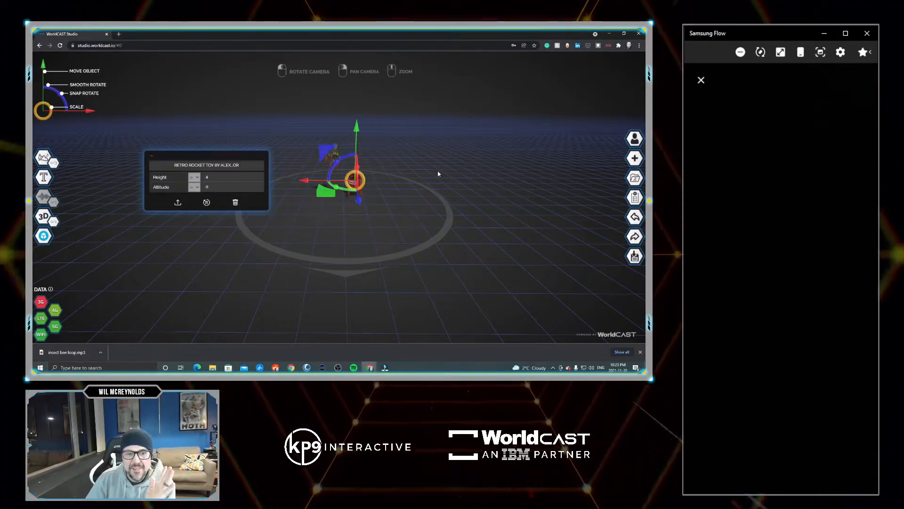
pyautogui.click(452, 173)
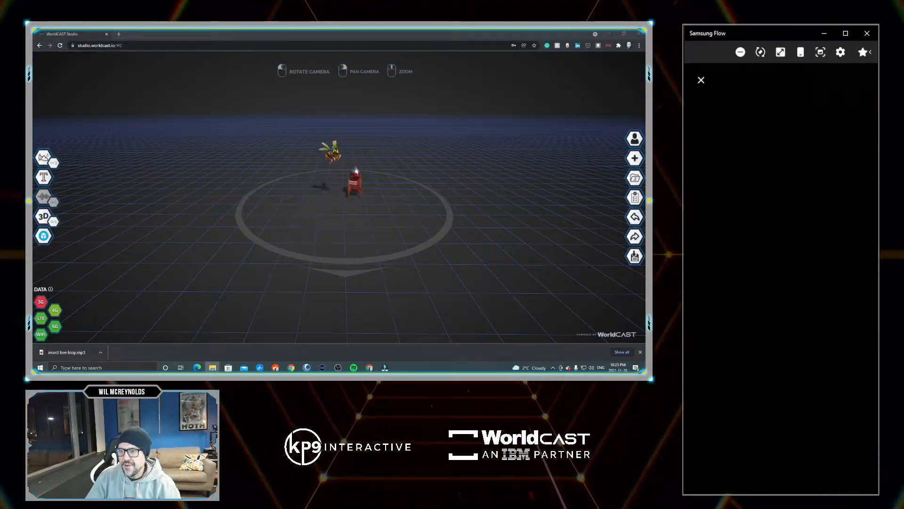
# - Try to add insect bee loop.mp3 to the scene, and upgrade the cast to the $10 Premium package
pyautogui.moveTo(645, 193); pyautogui.dragTo(336, 202)
pyautogui.moveTo(347, 203); pyautogui.dragTo(348, 201)
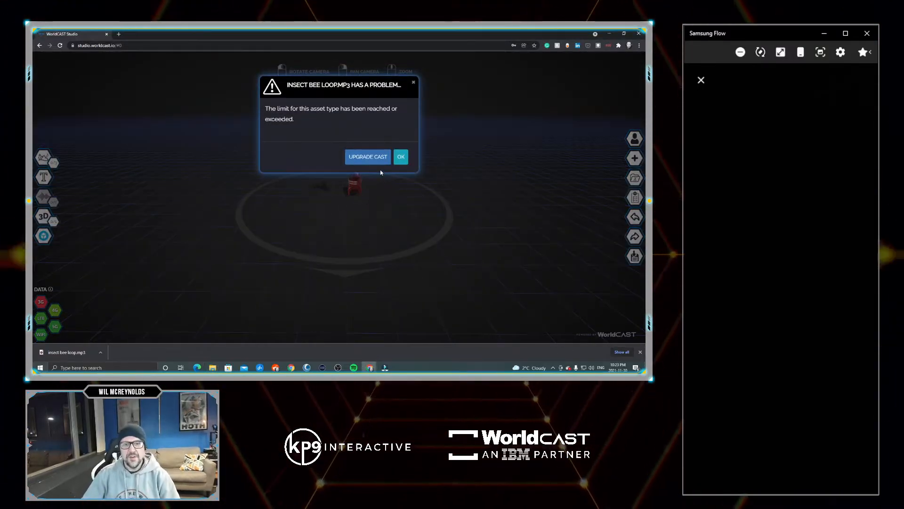
pyautogui.click(369, 157)
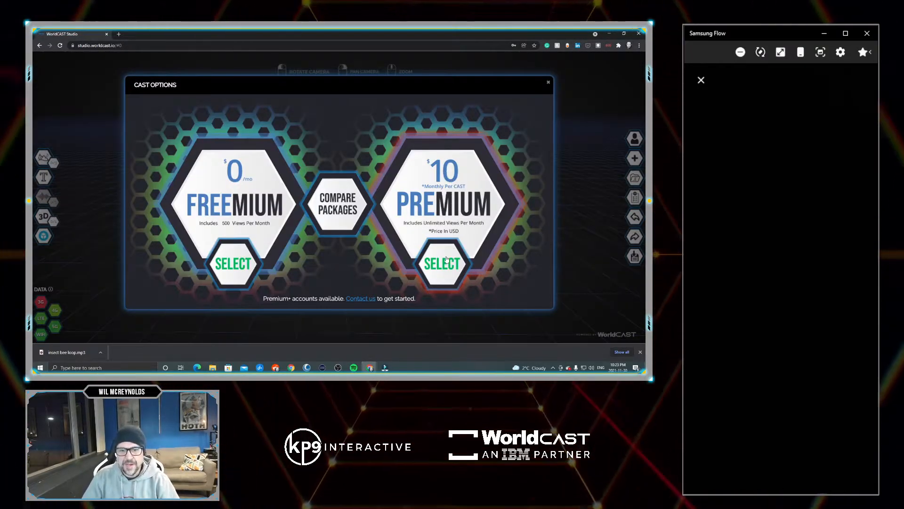
pyautogui.click(446, 262)
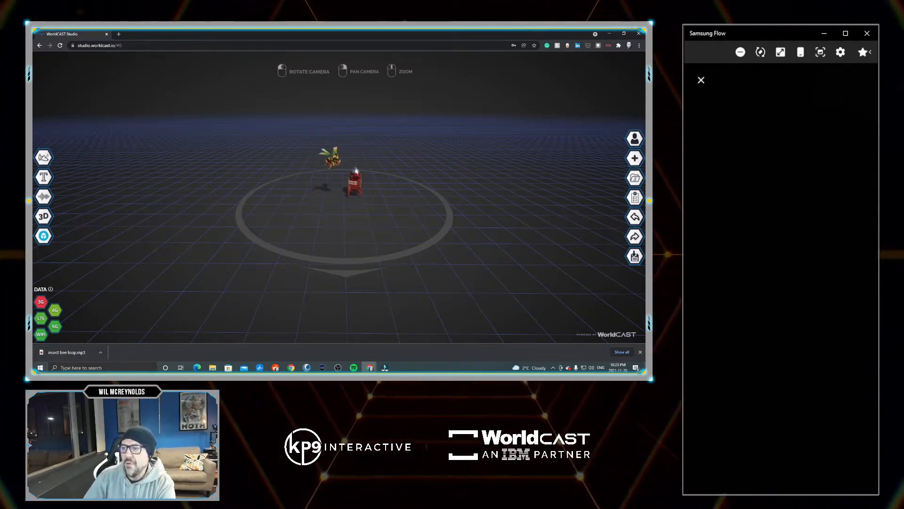
# - Upload insect bee loop.mp3 into the scene after previewing its sound, and save the cast
pyautogui.moveTo(645, 182); pyautogui.dragTo(341, 202)
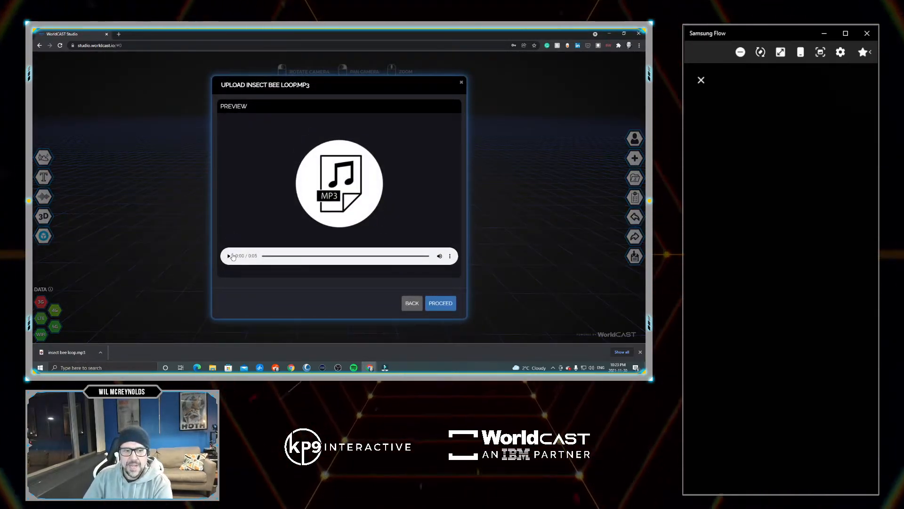
pyautogui.click(228, 255)
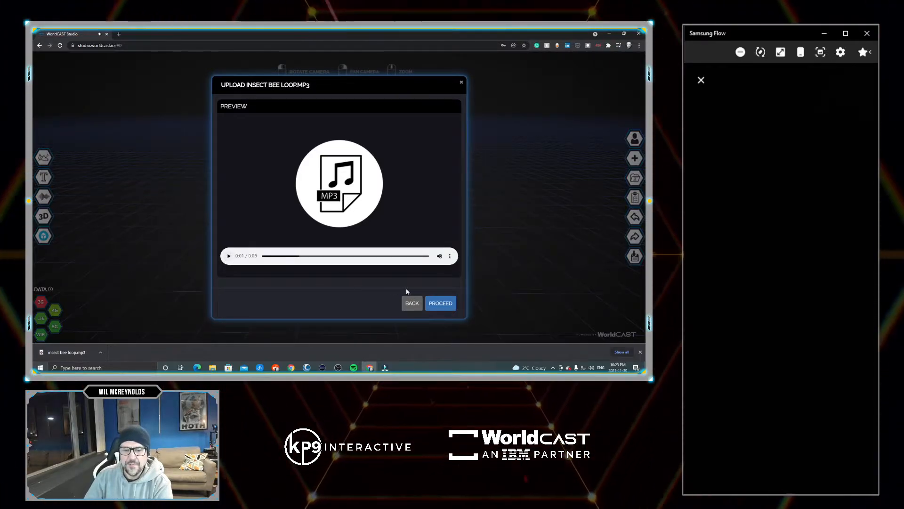
pyautogui.click(439, 301)
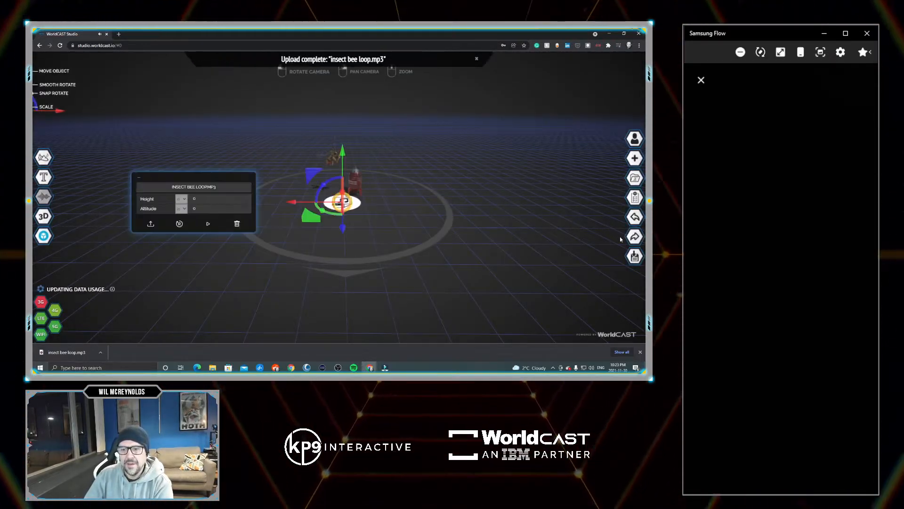
pyautogui.click(637, 258)
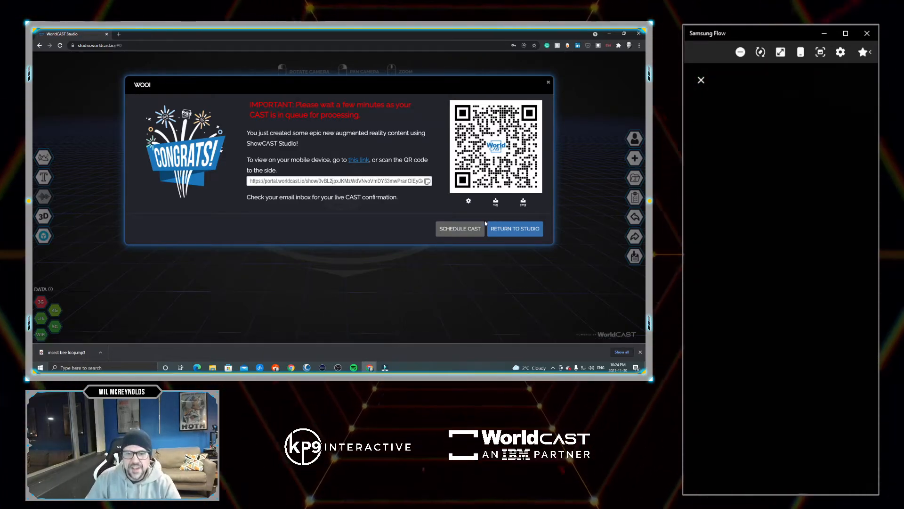
# - Schedule the cast to start on 2021-11-30 with Renew forever on, republish it, and return to the studio
pyautogui.click(462, 229)
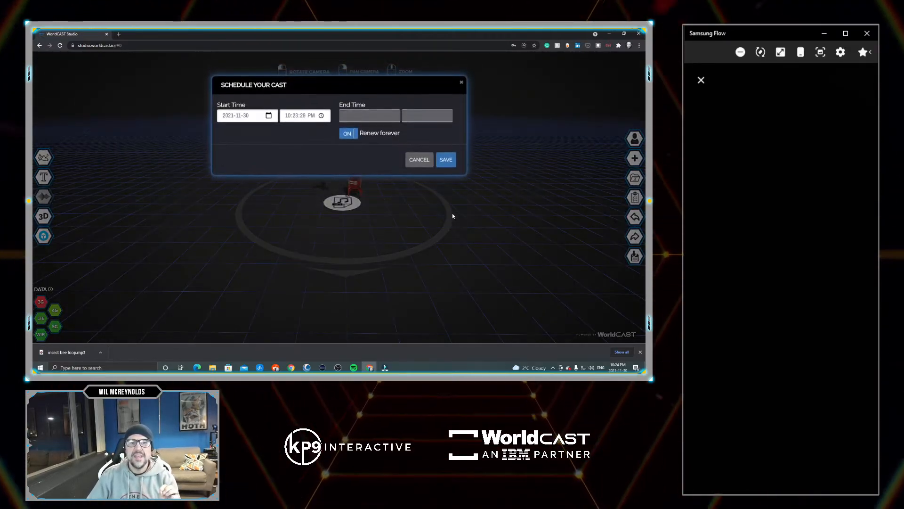
pyautogui.click(268, 115)
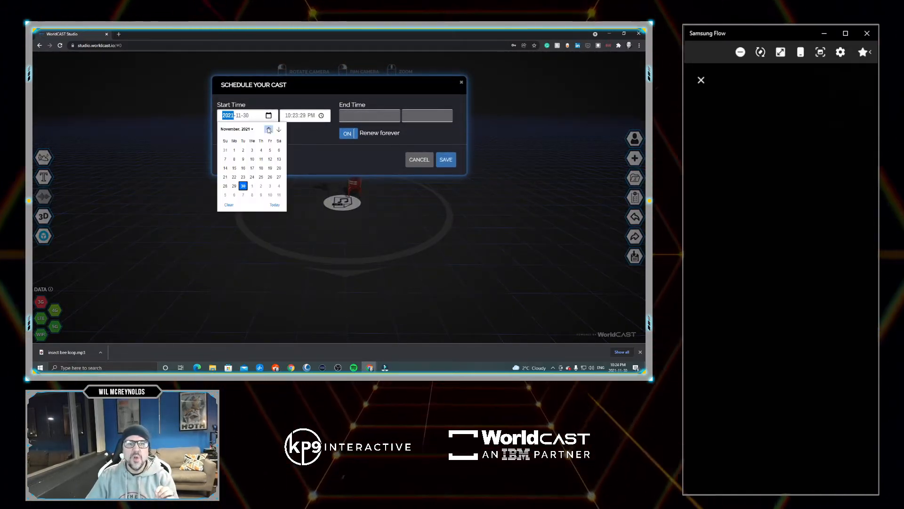
pyautogui.click(255, 187)
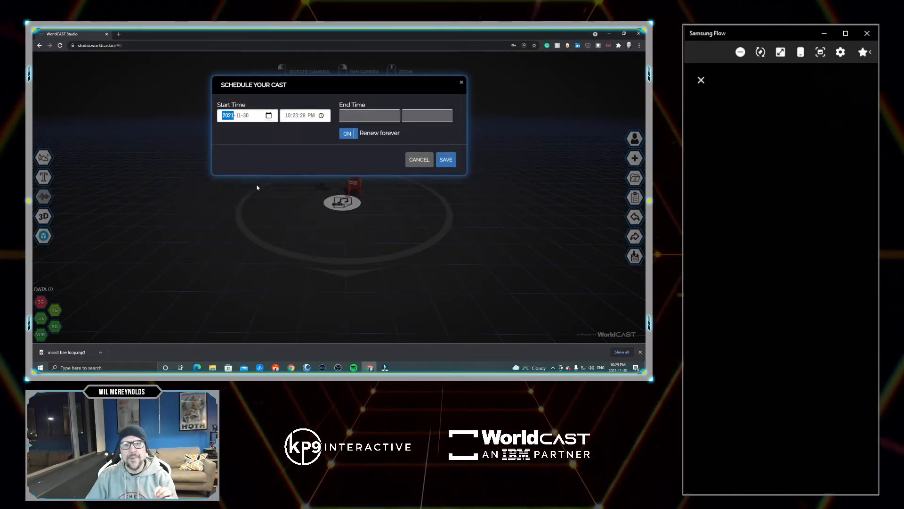
pyautogui.click(450, 160)
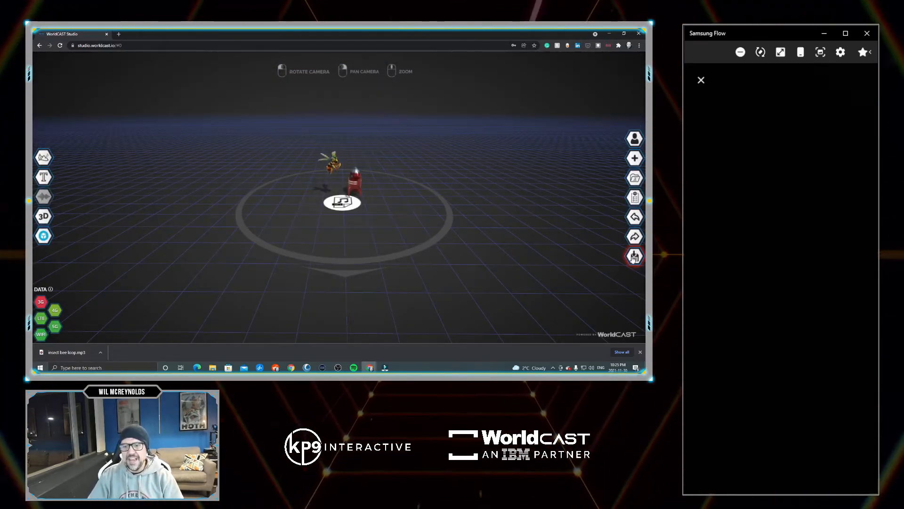
pyautogui.click(635, 256)
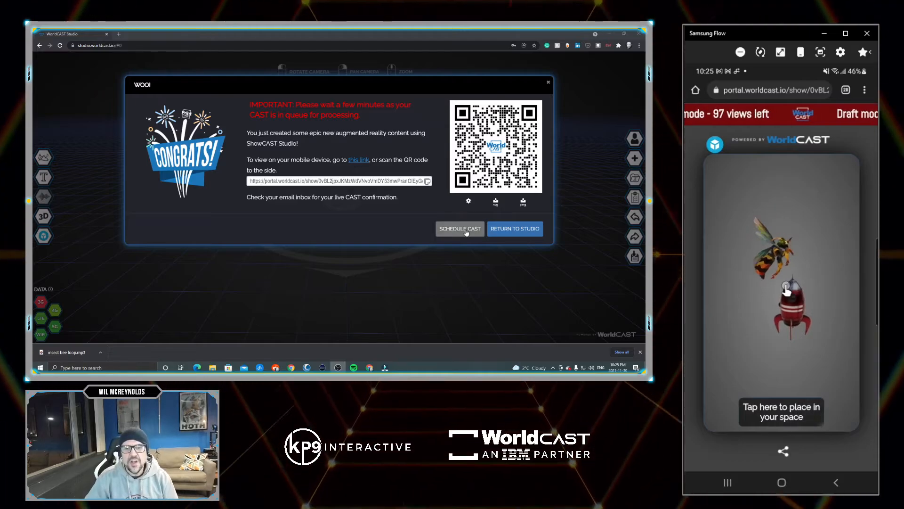
pyautogui.click(514, 228)
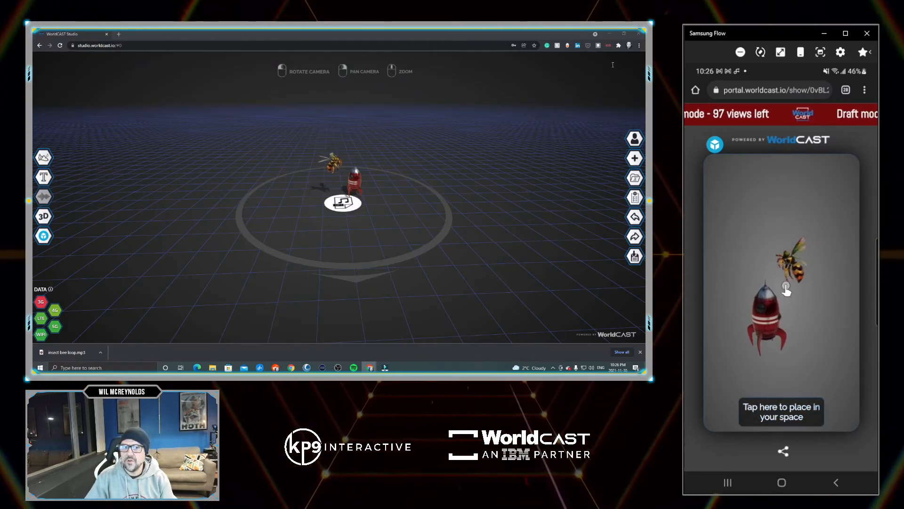
# - Switch to Gmail, review the live cast confirmation email's preview, share link and cast information, and return to the studio
pyautogui.hotkey('alt', 'Tab')
pyautogui.scroll(-3, 374, 154)
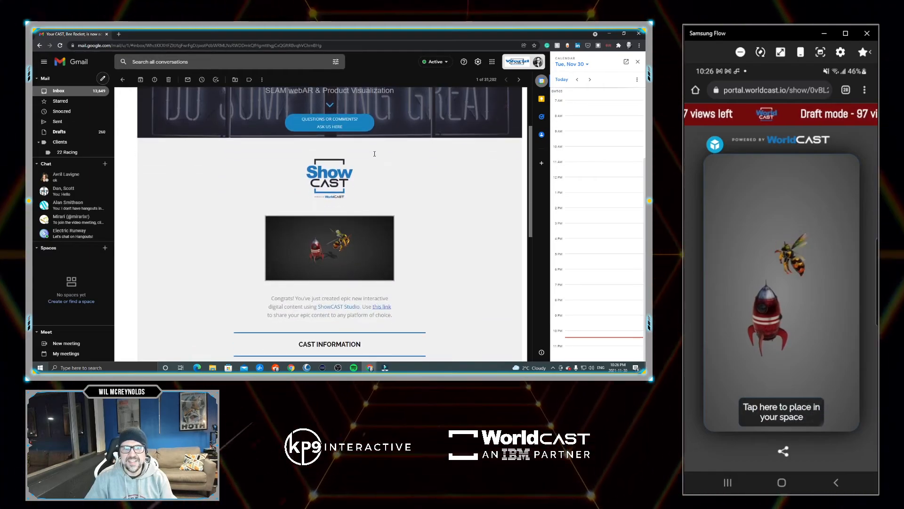
pyautogui.scroll(-3, 377, 165)
pyautogui.scroll(1, 409, 212)
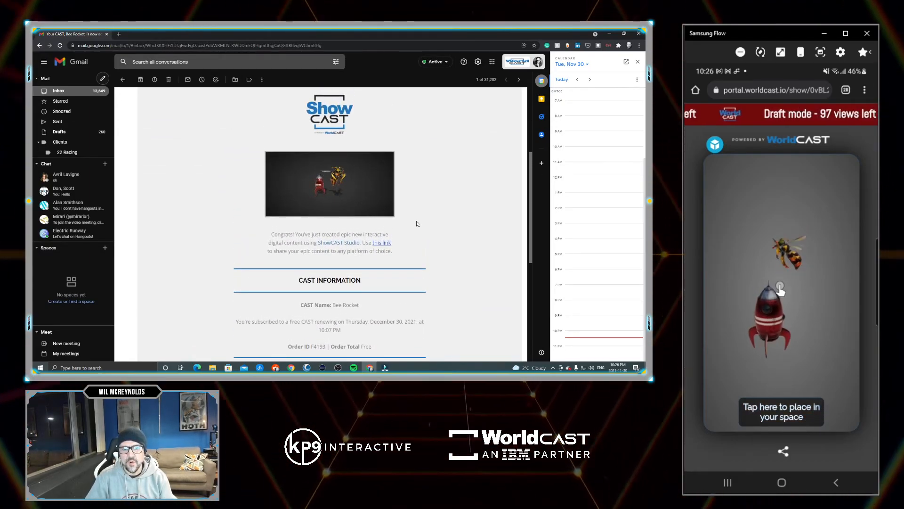
pyautogui.scroll(-4, 417, 223)
pyautogui.scroll(3, 390, 203)
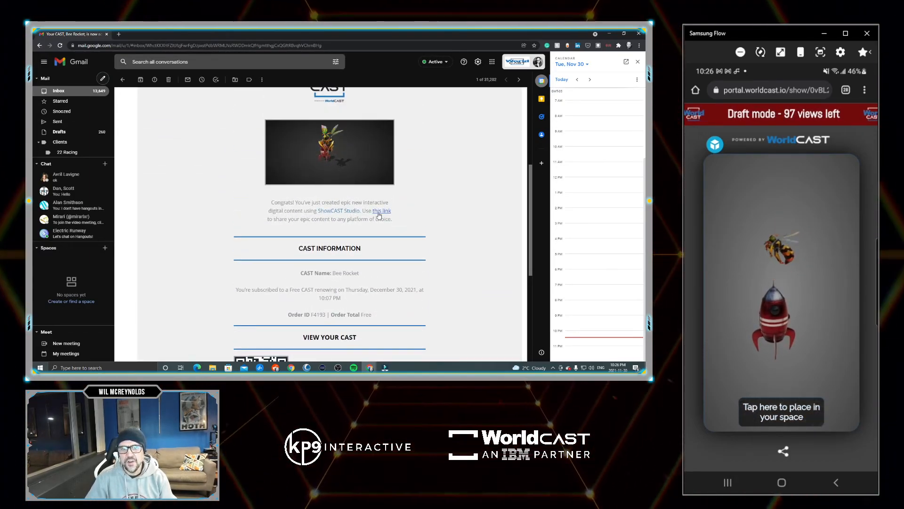
pyautogui.click(608, 35)
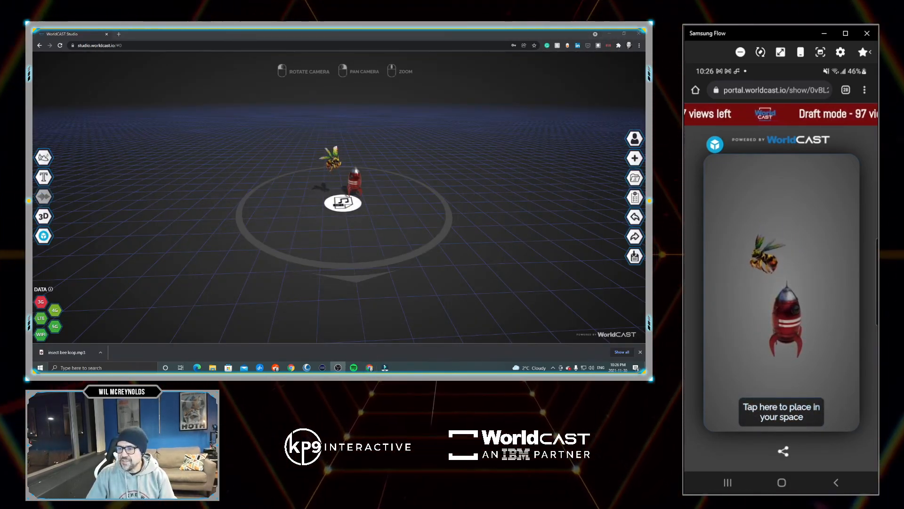
pyautogui.click(776, 289)
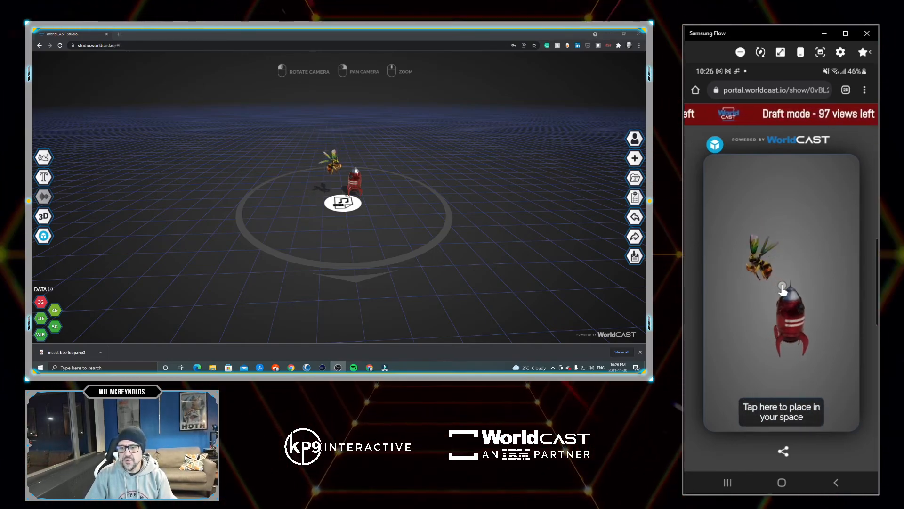